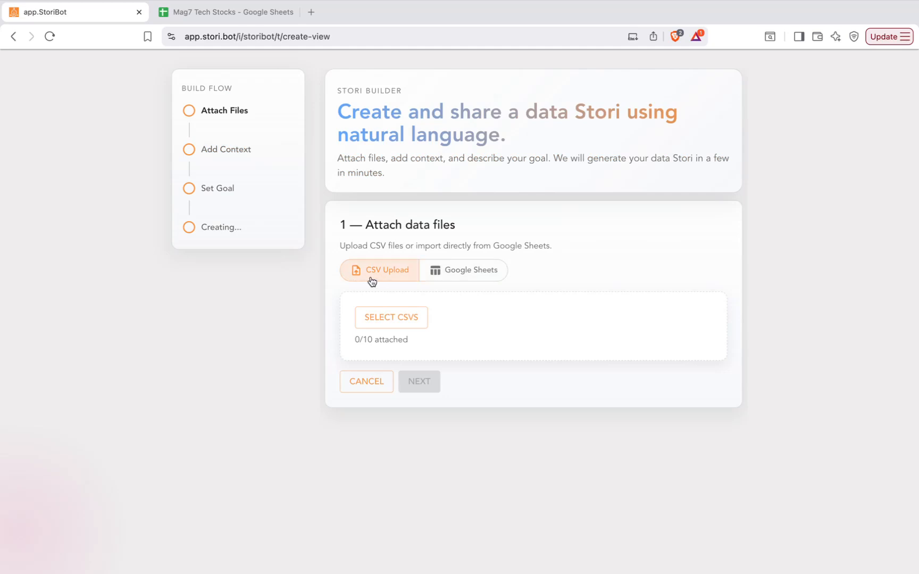
Choose Google Sheets as the data source and switch to the Mag7 Tech Stocks spreadsheet.
{"action": "left_click", "coordinate": [461, 273]}
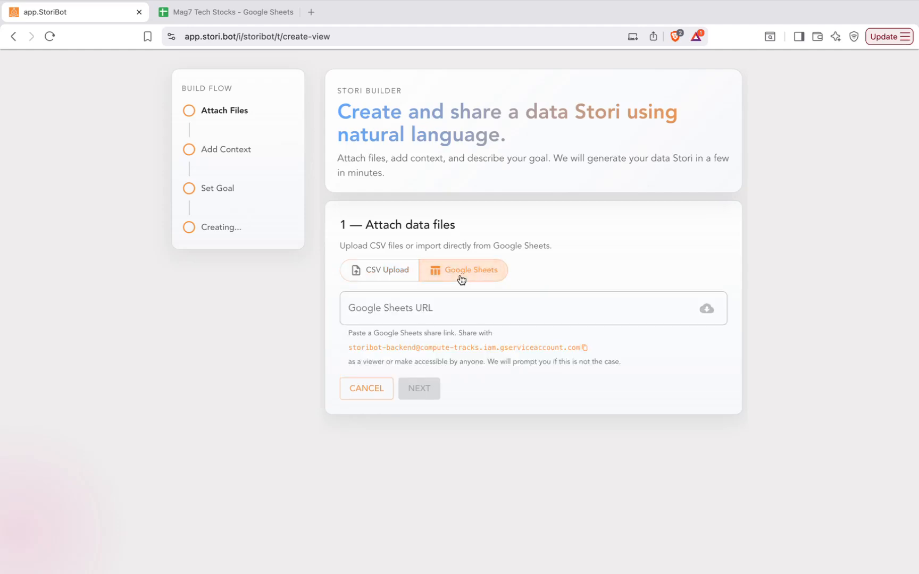
{"action": "left_click", "coordinate": [234, 15]}
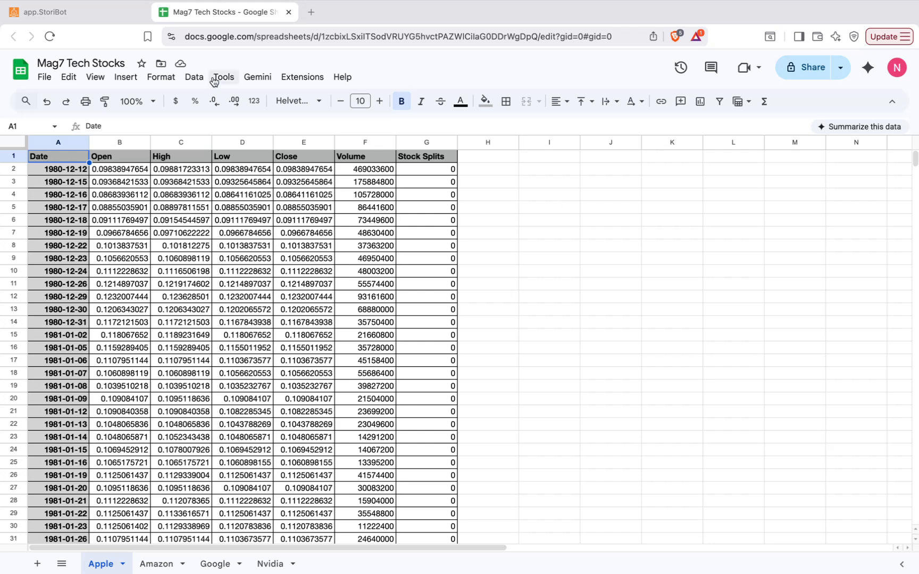
Share Mag7 Tech Stocks with StoriBot's service account email, confirming the external share.
{"action": "left_click", "coordinate": [69, 13]}
{"action": "scroll", "coordinate": [447, 333], "scroll_direction": "down", "scroll_amount": 1}
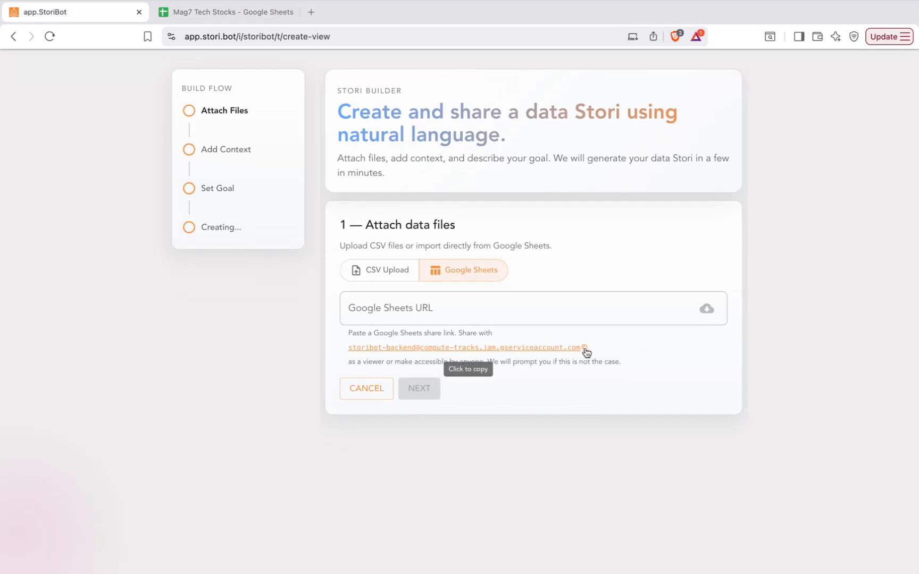
{"action": "left_click", "coordinate": [585, 349]}
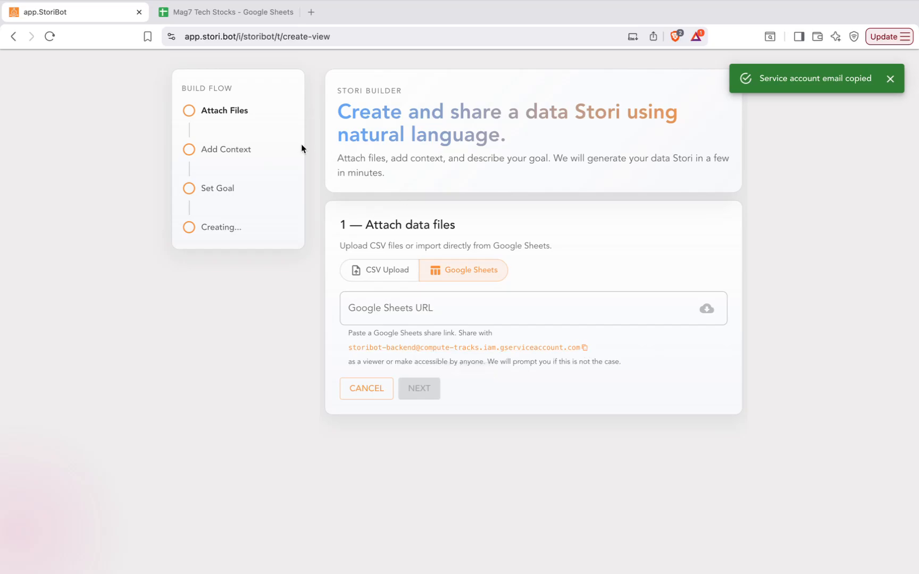
{"action": "left_click", "coordinate": [232, 13]}
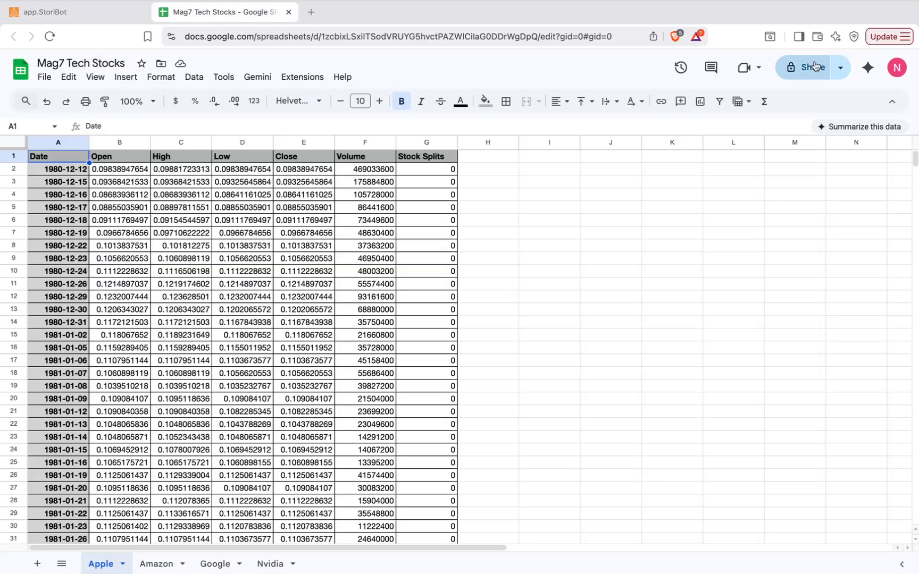
{"action": "left_click", "coordinate": [796, 70]}
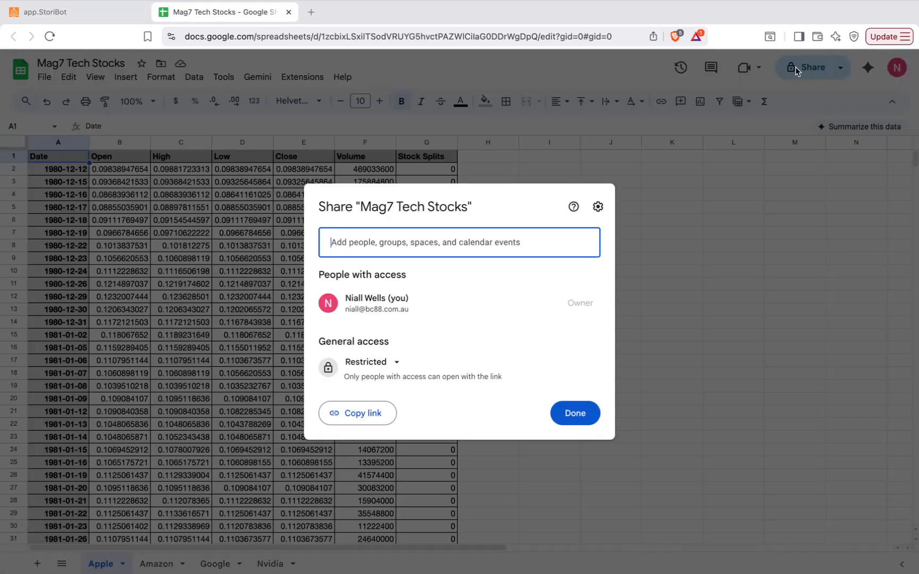
{"action": "key", "text": "super+v"}
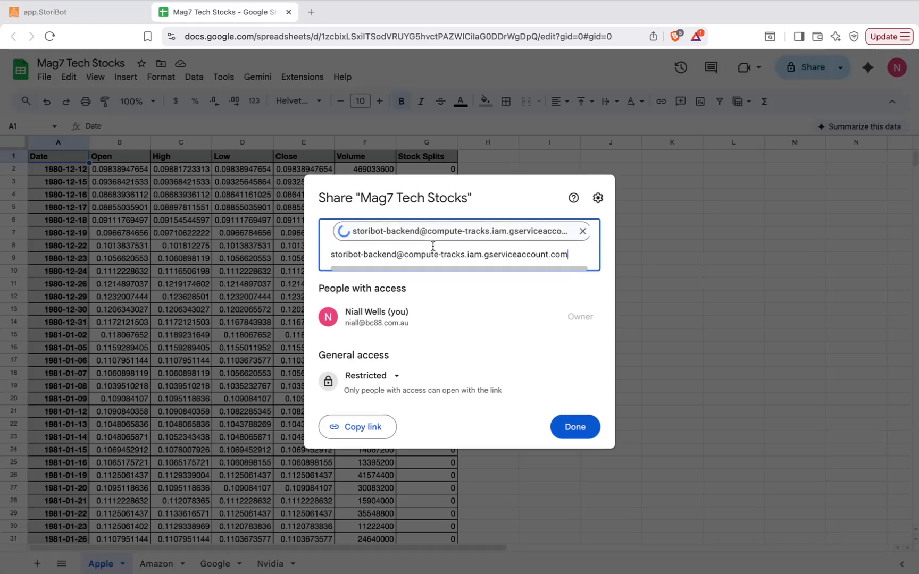
{"action": "key", "text": "Return"}
{"action": "left_click", "coordinate": [569, 419]}
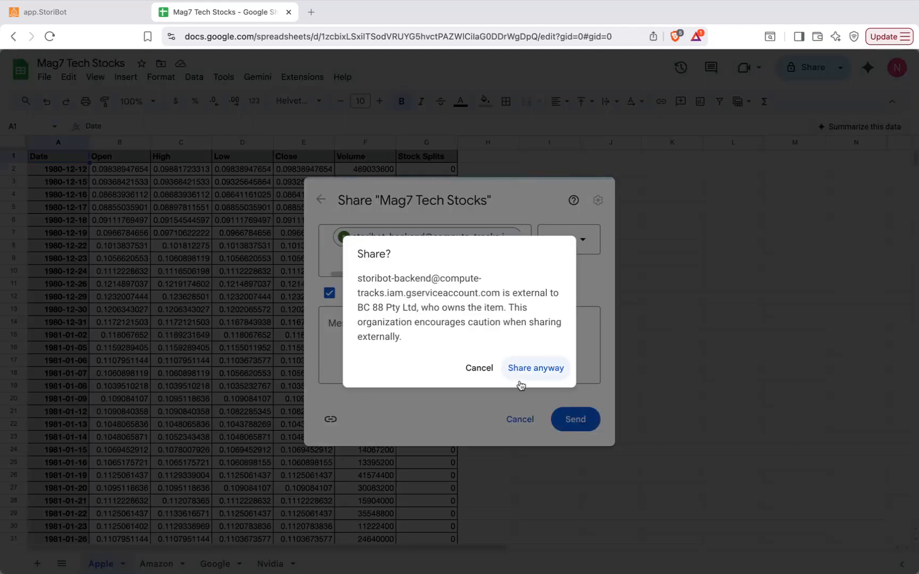
{"action": "left_click", "coordinate": [527, 374]}
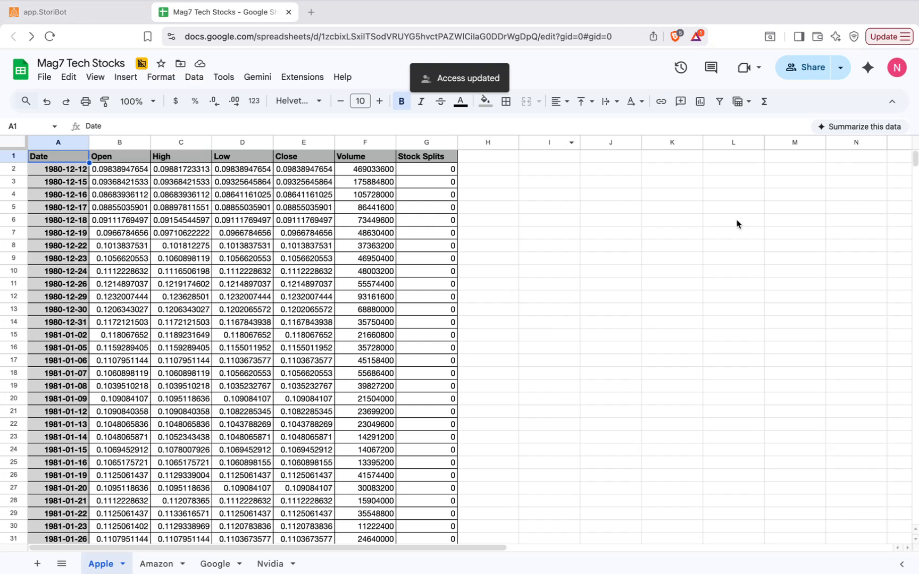
Copy the spreadsheet's share link and return to the StoriBot builder.
{"action": "left_click", "coordinate": [840, 67]}
{"action": "left_click", "coordinate": [775, 95]}
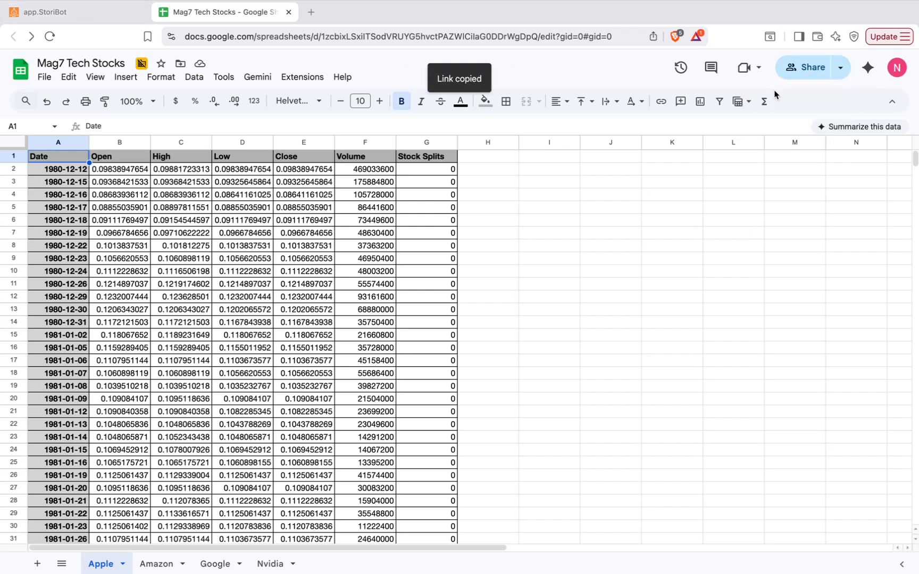
{"action": "left_click", "coordinate": [63, 16]}
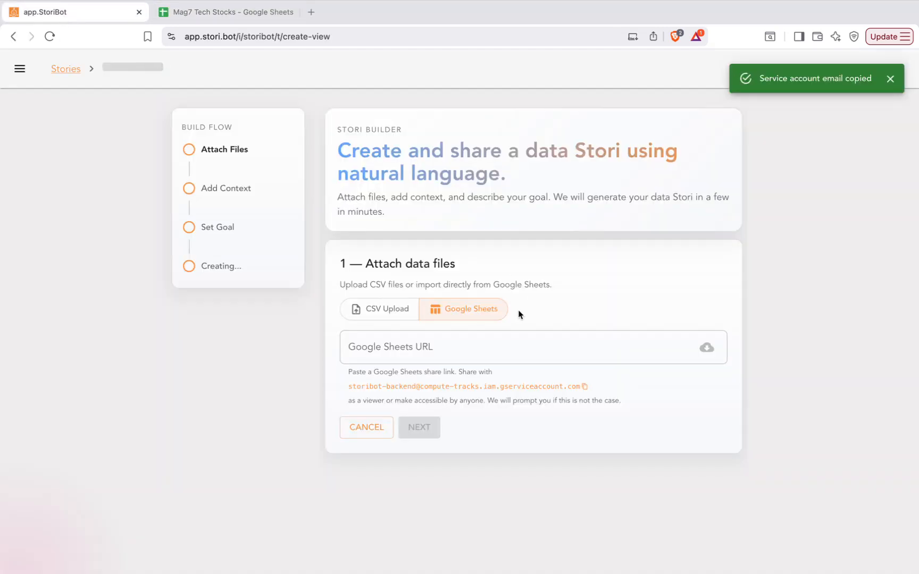
Paste the spreadsheet link into the Google Sheets URL field and import the Apple, Nvidia, Google and Amazon sheets.
{"action": "scroll", "coordinate": [511, 308], "scroll_direction": "down", "scroll_amount": 1}
{"action": "left_click", "coordinate": [470, 311]}
{"action": "key", "text": "super+v"}
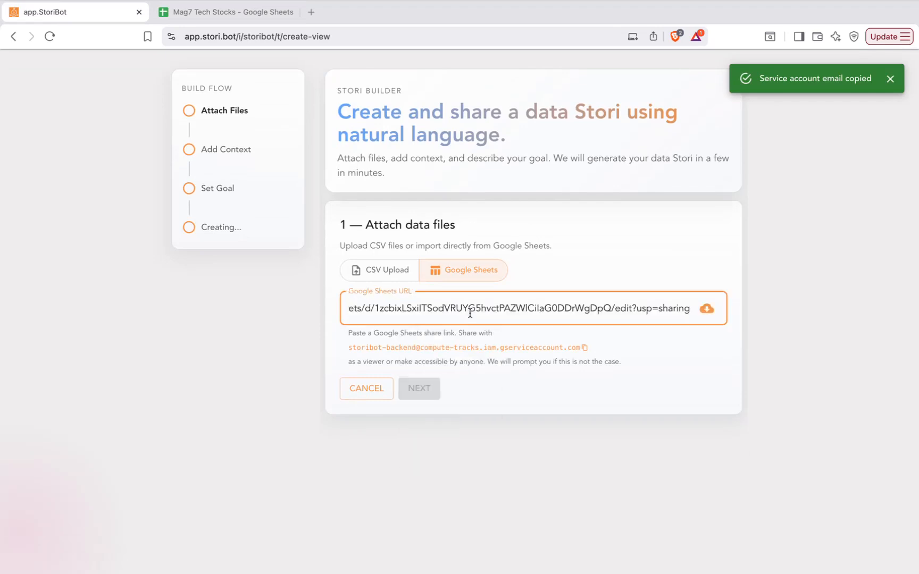
{"action": "left_click", "coordinate": [706, 311]}
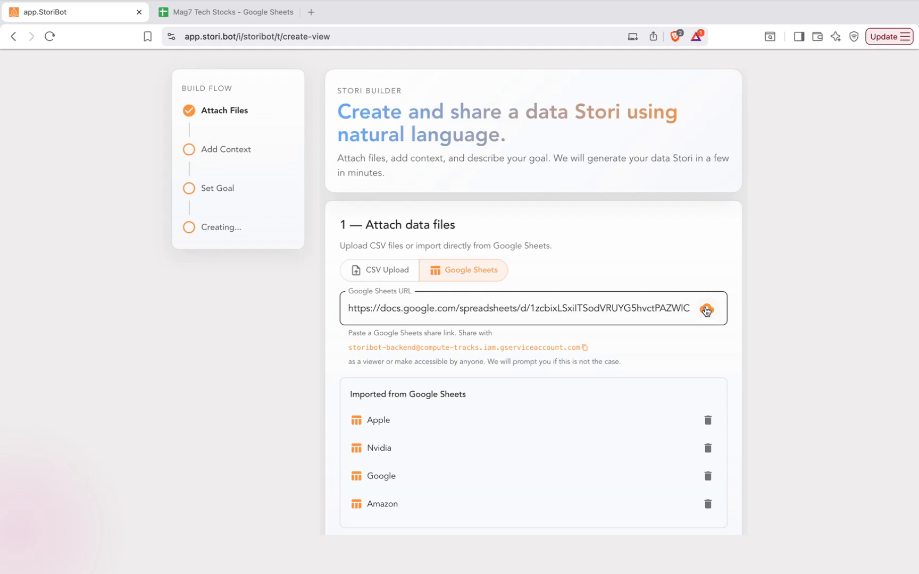
{"action": "scroll", "coordinate": [615, 376], "scroll_direction": "down", "scroll_amount": 2}
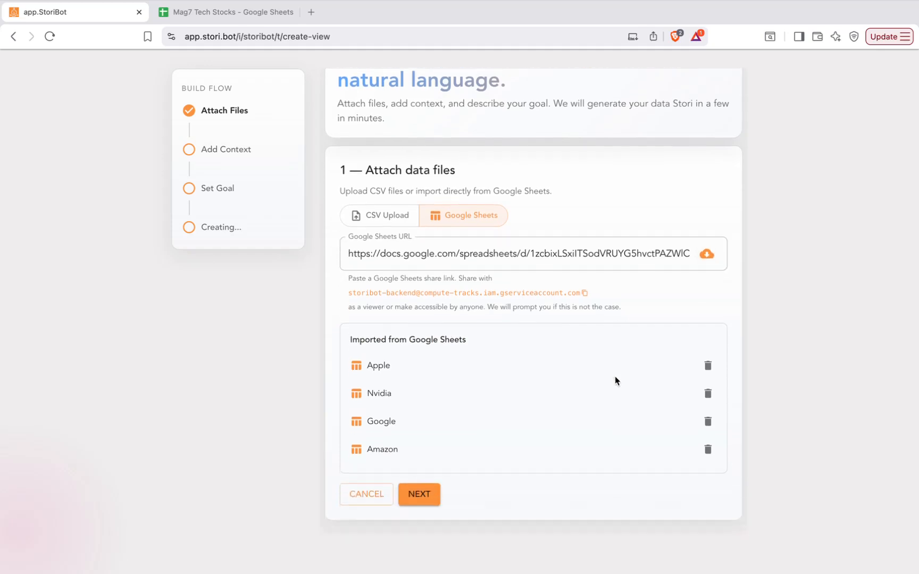
Continue past the attached sheets and skip adding optional context files.
{"action": "left_click", "coordinate": [416, 495]}
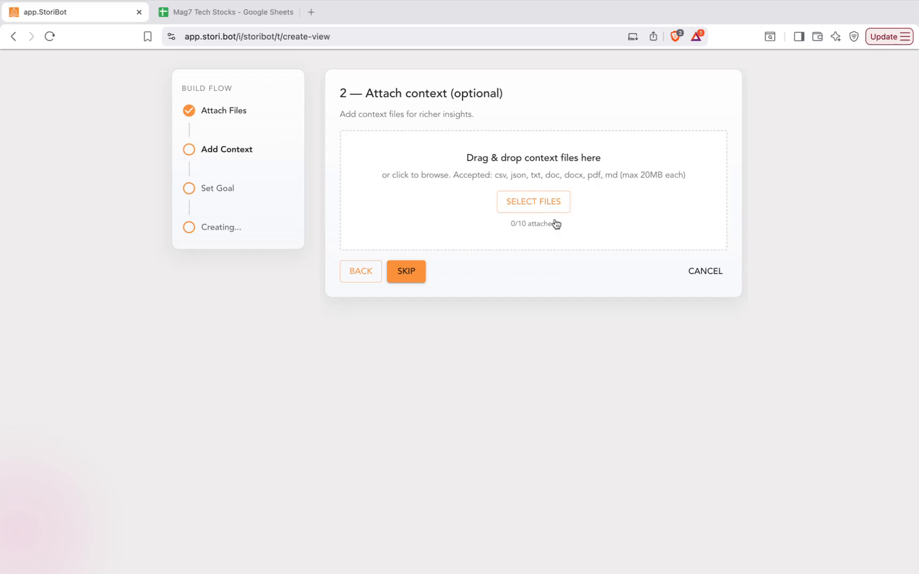
{"action": "left_click", "coordinate": [404, 272]}
Write a goal requesting insightful charts on each tech stock, comparisons, and portfolio-mix scenario analysis.
{"action": "left_click", "coordinate": [390, 188]}
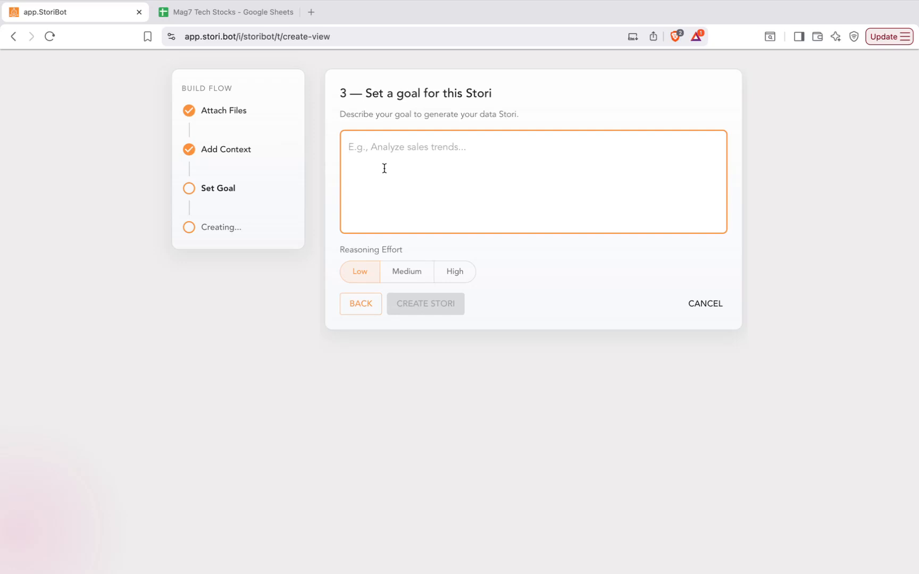
{"action": "type", "text": "Can you create some insightful charts about these tech stocks."}
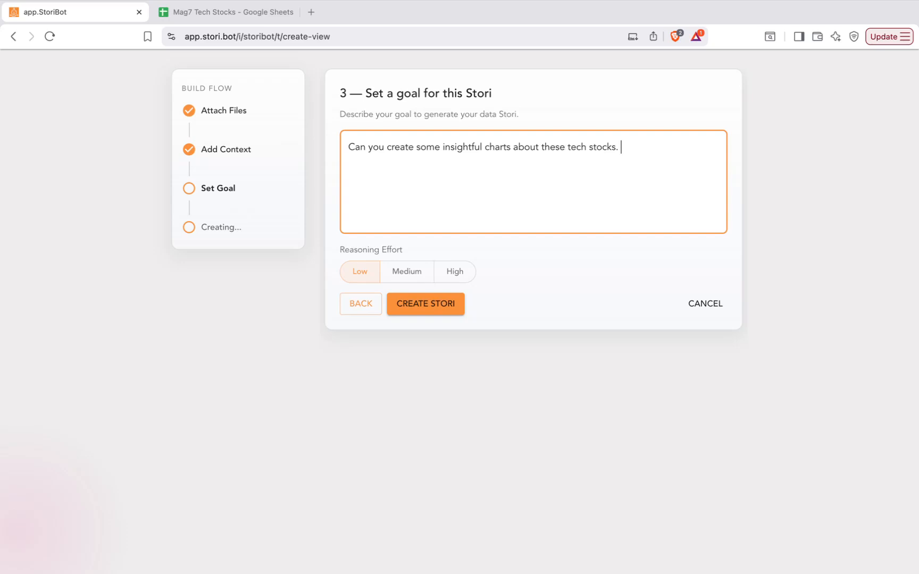
{"action": "type", "text": " I want to report on how th"}
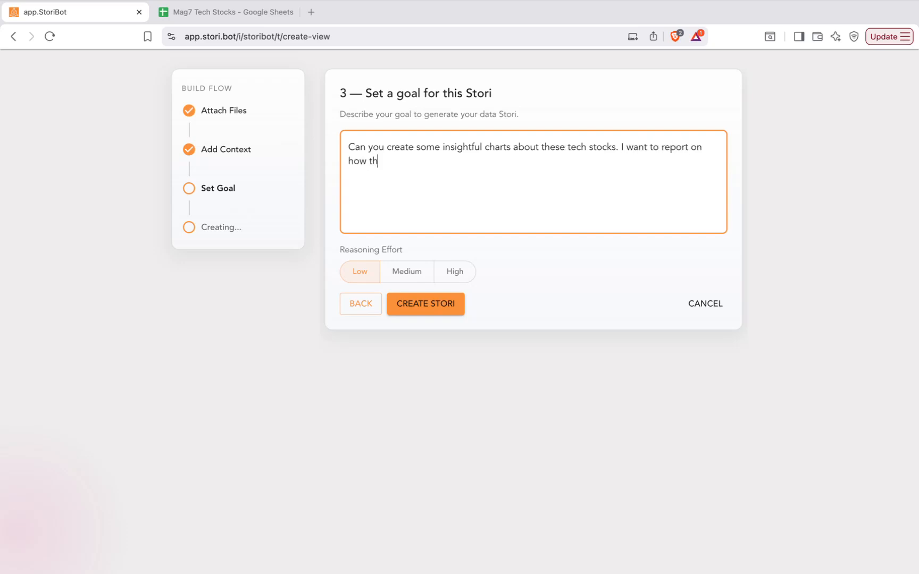
{"action": "type", "text": "ey have performed thro"}
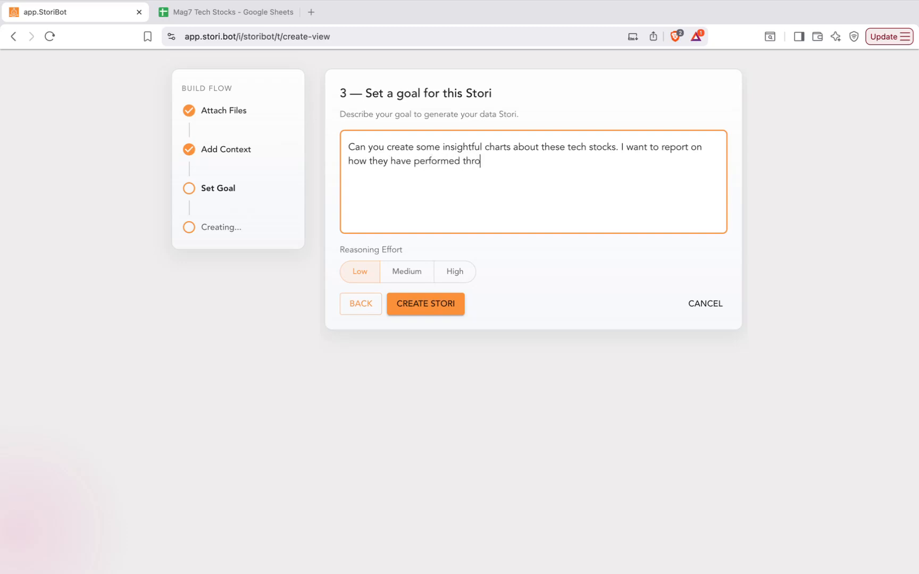
{"action": "type", "text": "ugh time indivi"}
{"action": "key", "text": "BackSpace"}
{"action": "type", "text": "dually"}
{"action": "key", "text": "BackSpace"}
{"action": "key", "text": "BackSpace"}
{"action": "key", "text": "BackSpace"}
{"action": "key", "text": "BackSpace"}
{"action": "key", "text": "BackSpace"}
{"action": "key", "text": "BackSpace"}
{"action": "type", "text": "idually "}
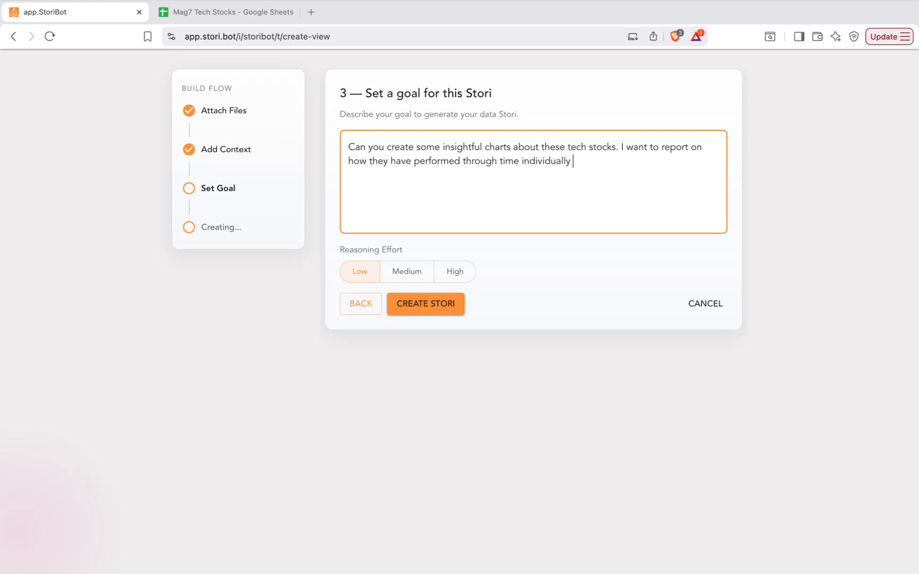
{"action": "type", "text": "and comparing between them. I'd alos like"}
{"action": "key", "text": "BackSpace"}
{"action": "key", "text": "BackSpace"}
{"action": "key", "text": "BackSpace"}
{"action": "key", "text": "BackSpace"}
{"action": "key", "text": "BackSpace"}
{"action": "key", "text": "BackSpace"}
{"action": "key", "text": "BackSpace"}
{"action": "type", "text": "so li"}
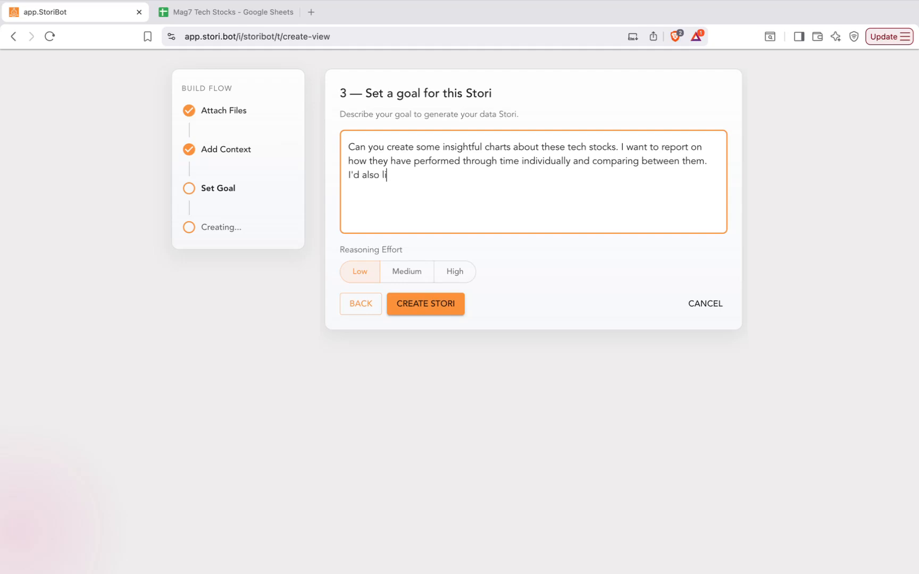
{"action": "type", "text": "ke some scenario ana"}
{"action": "type", "text": "is "}
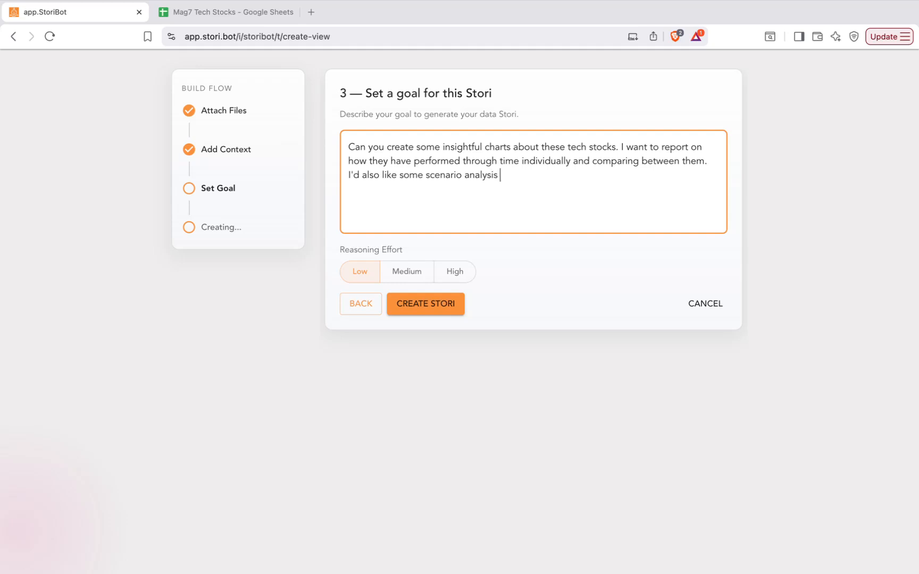
{"action": "type", "text": "so I can compare how a different mi"}
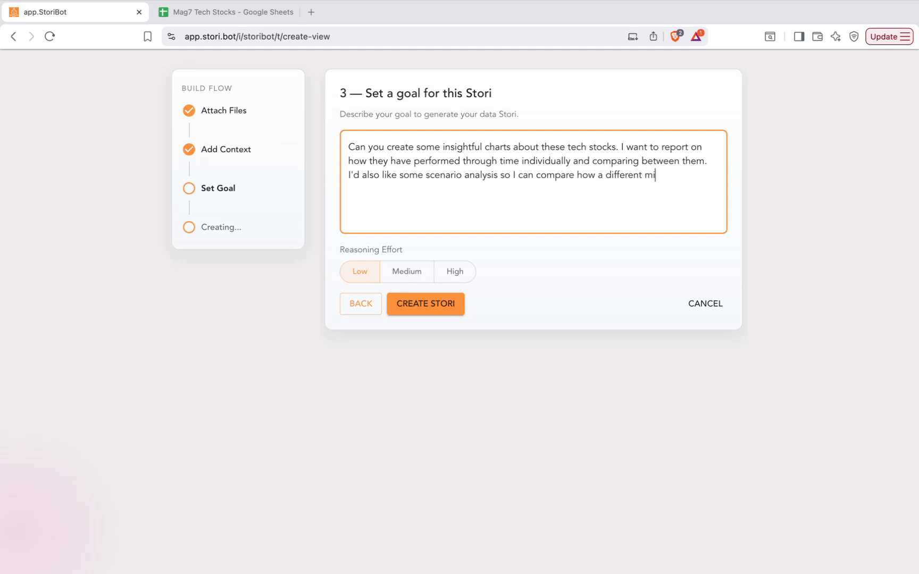
{"action": "type", "text": "x of these "}
{"action": "type", "text": "stocks might ha"}
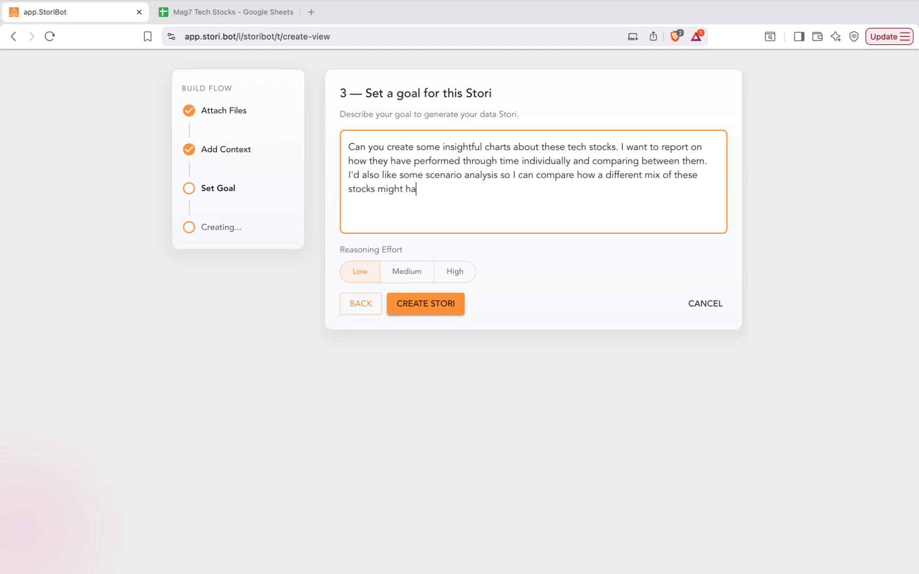
{"action": "type", "text": "ve performed in a portolio."}
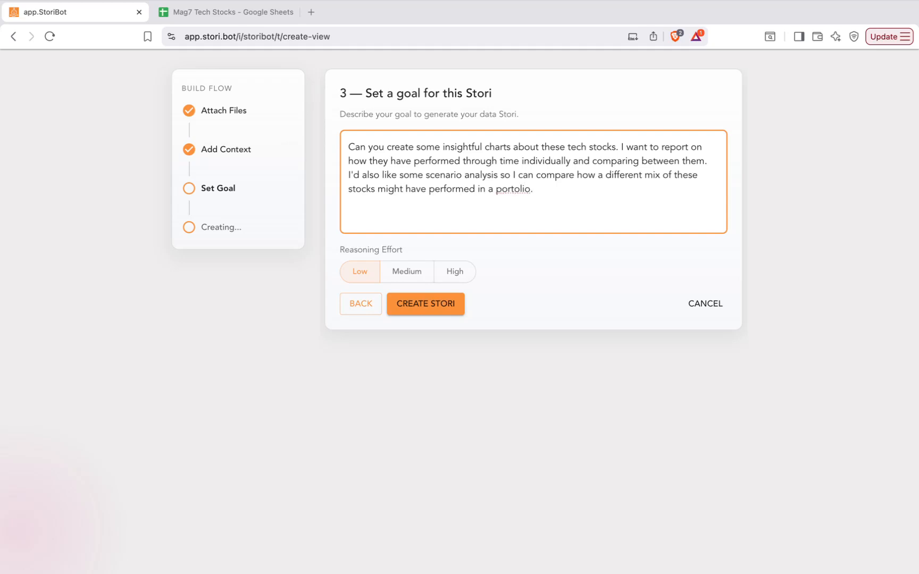
{"action": "key", "text": "BackSpace"}
{"action": "key", "text": "BackSpace"}
{"action": "type", "text": "folio.I"}
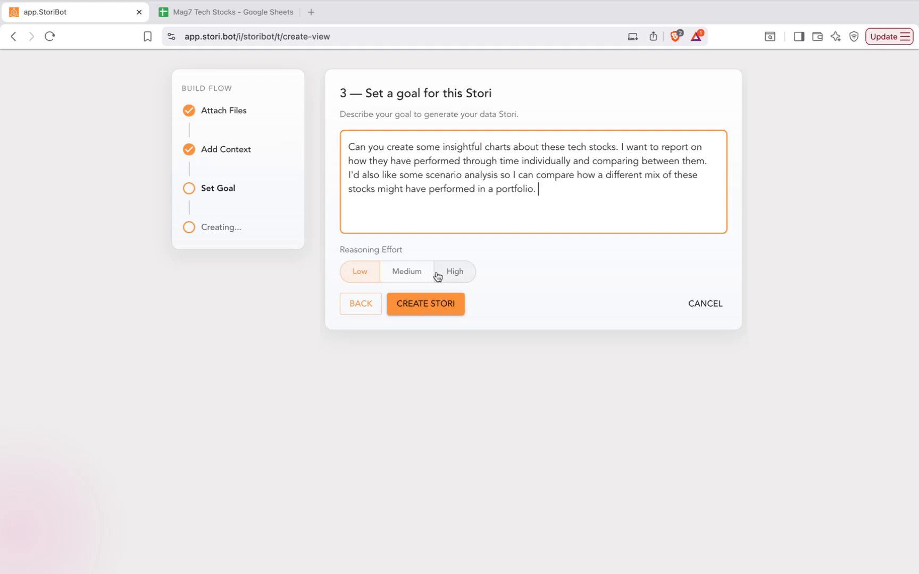
Set reasoning effort to Medium and create the Stori.
{"action": "left_click", "coordinate": [407, 278]}
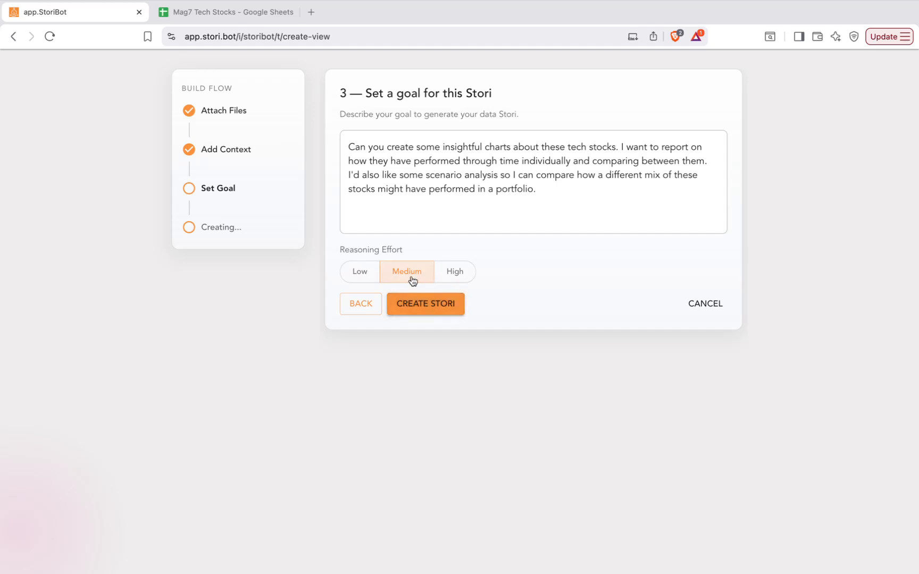
{"action": "left_click", "coordinate": [414, 305]}
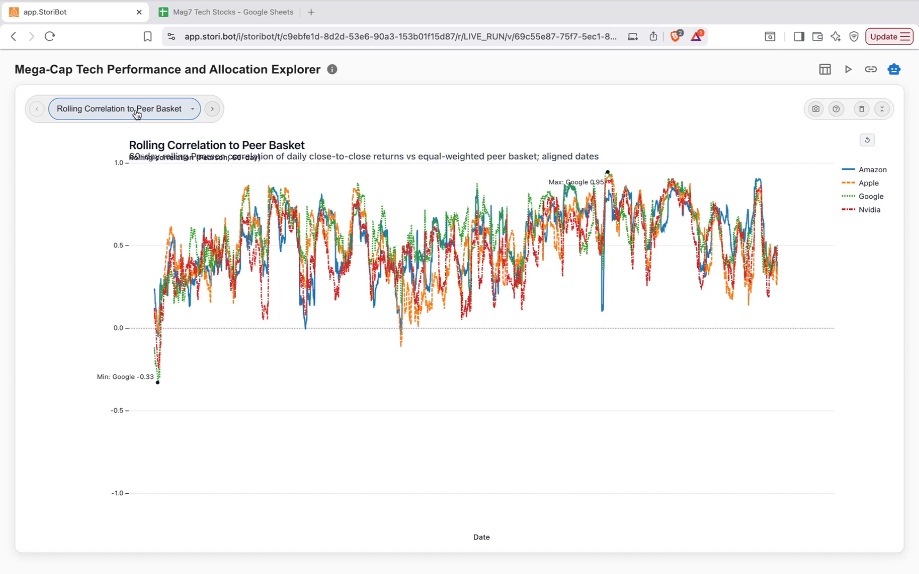
Browse the Calendar-Year Total Returns and Rolling Volatility charts, then settle on Portfolio Backtest: Equal-Weight vs Custom Mix.
{"action": "left_click", "coordinate": [154, 112]}
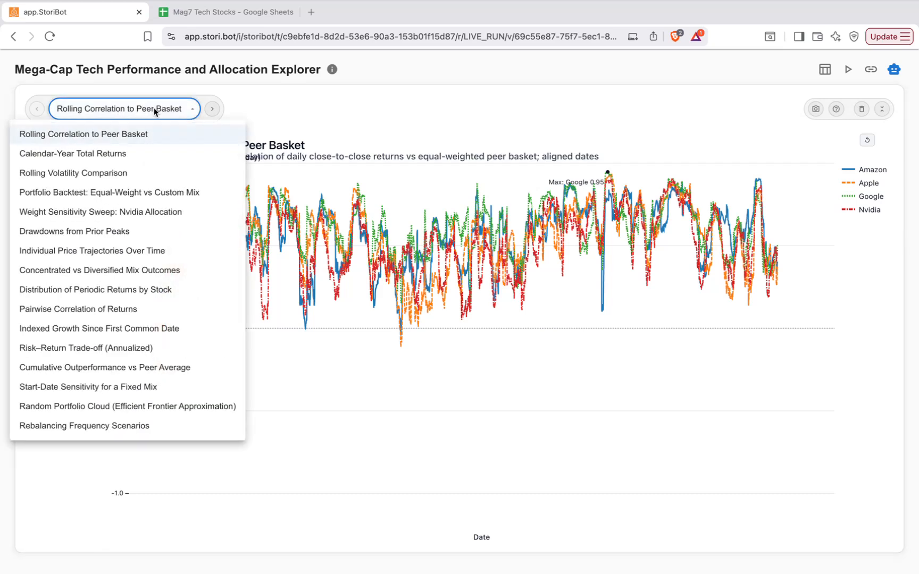
{"action": "left_click", "coordinate": [100, 155]}
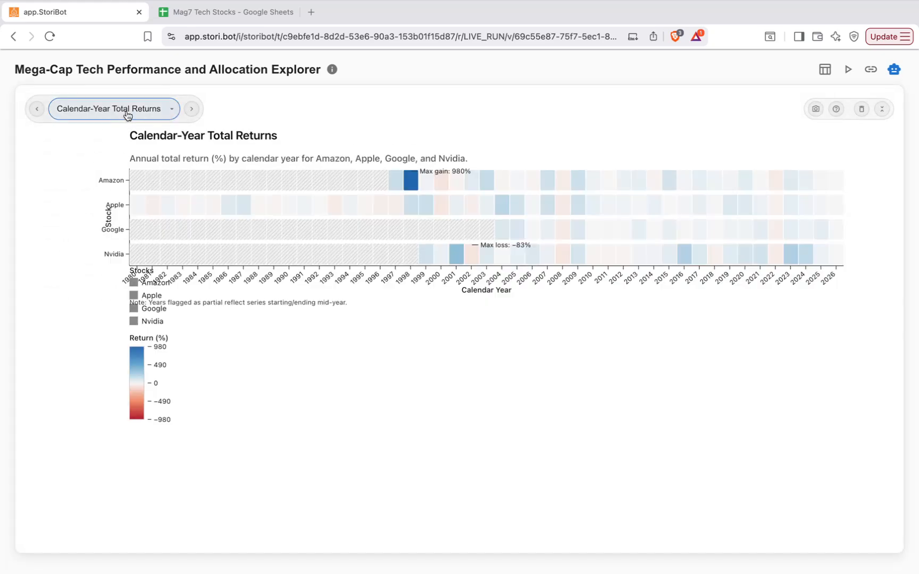
{"action": "left_click", "coordinate": [109, 109]}
{"action": "left_click", "coordinate": [95, 179]}
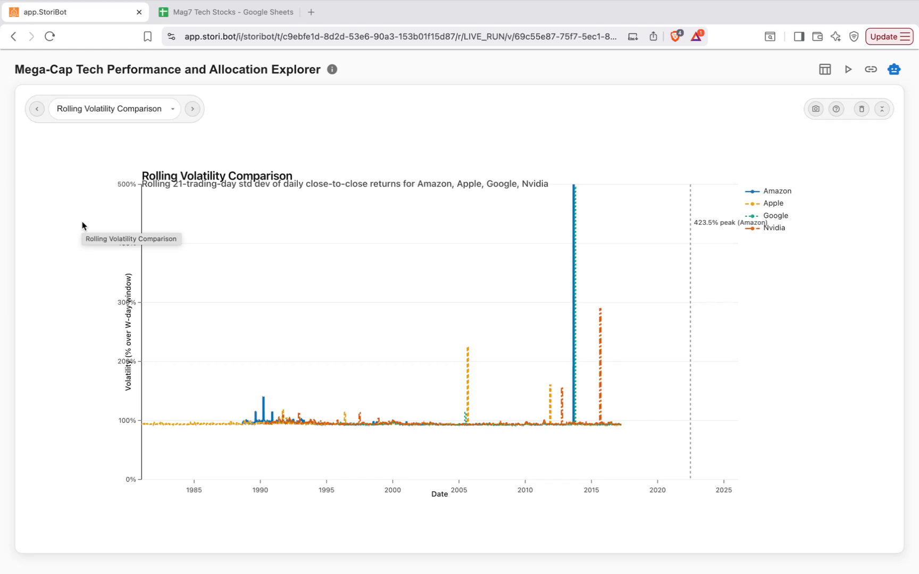
{"action": "key", "text": "Right"}
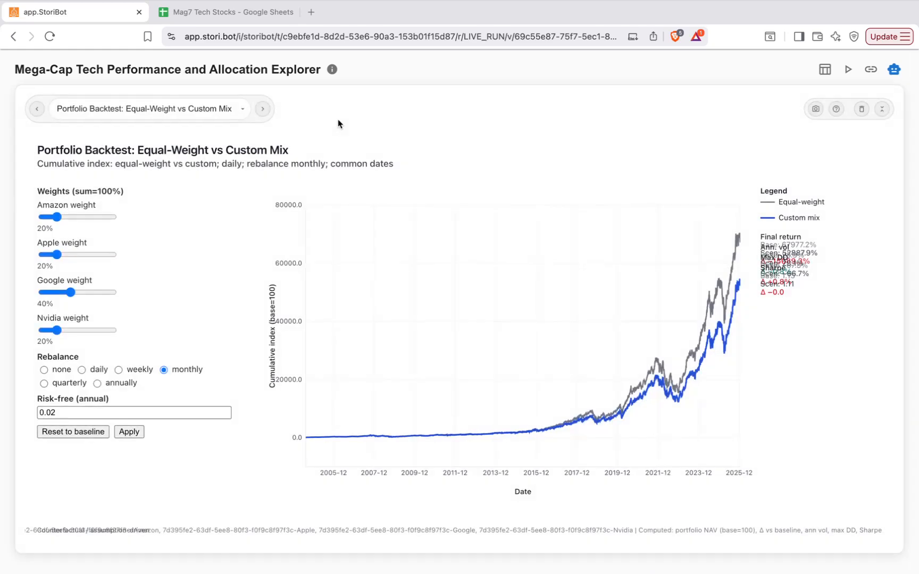
{"action": "key", "text": "Right"}
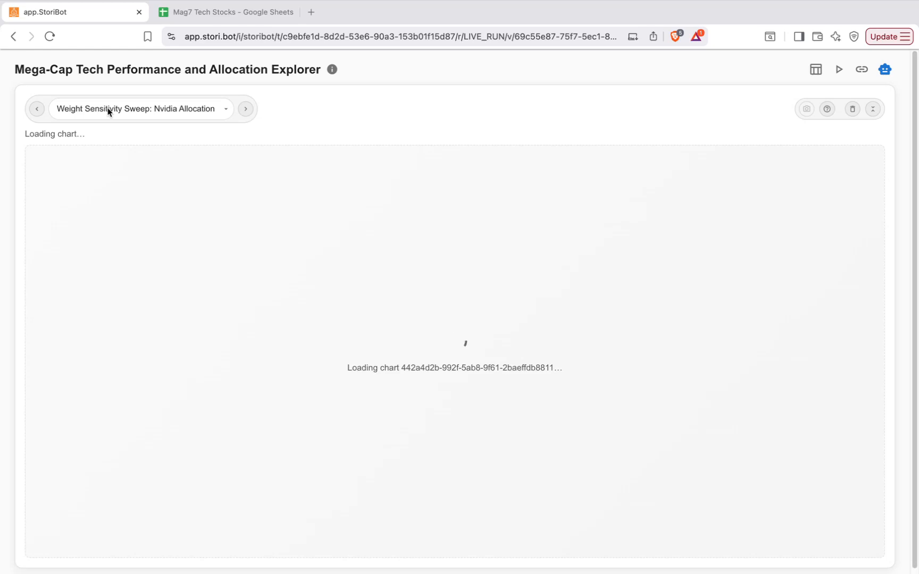
{"action": "left_click", "coordinate": [246, 111]}
{"action": "left_click", "coordinate": [192, 109]}
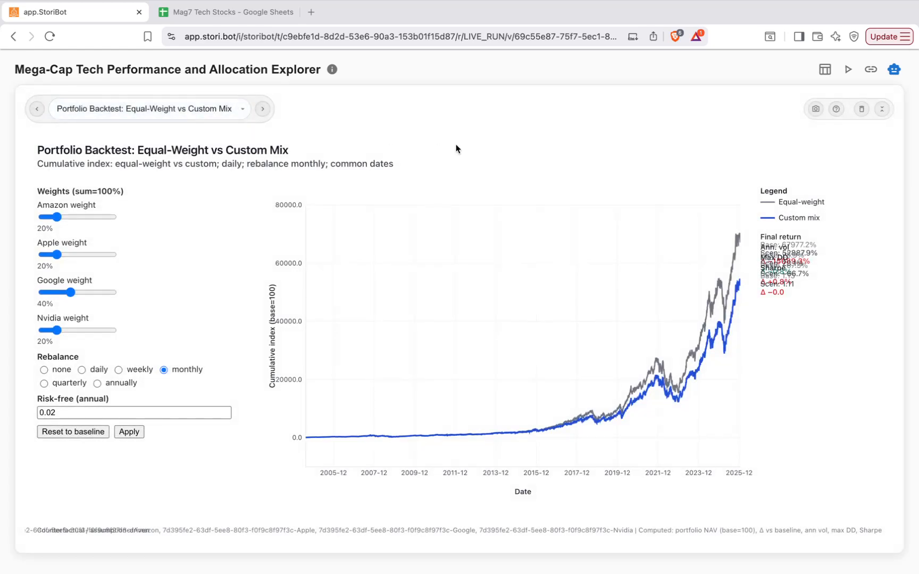
Adjust the weight sliders to Amazon 16.7%, Apple 20.8%, Google 60%, Nvidia 2.6%.
{"action": "left_click_drag", "start_coordinate": [58, 217], "coordinate": [85, 218]}
{"action": "left_click", "coordinate": [75, 255]}
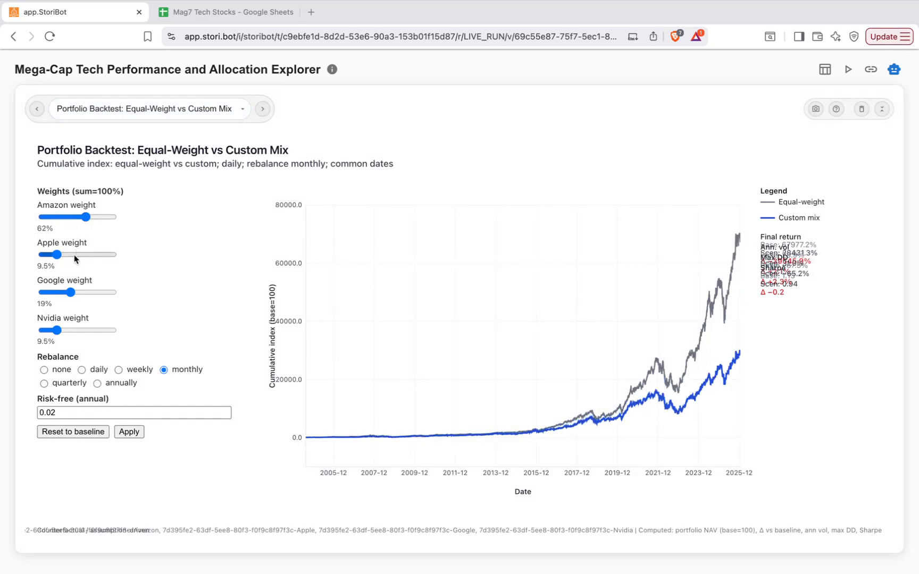
{"action": "left_click", "coordinate": [84, 292]}
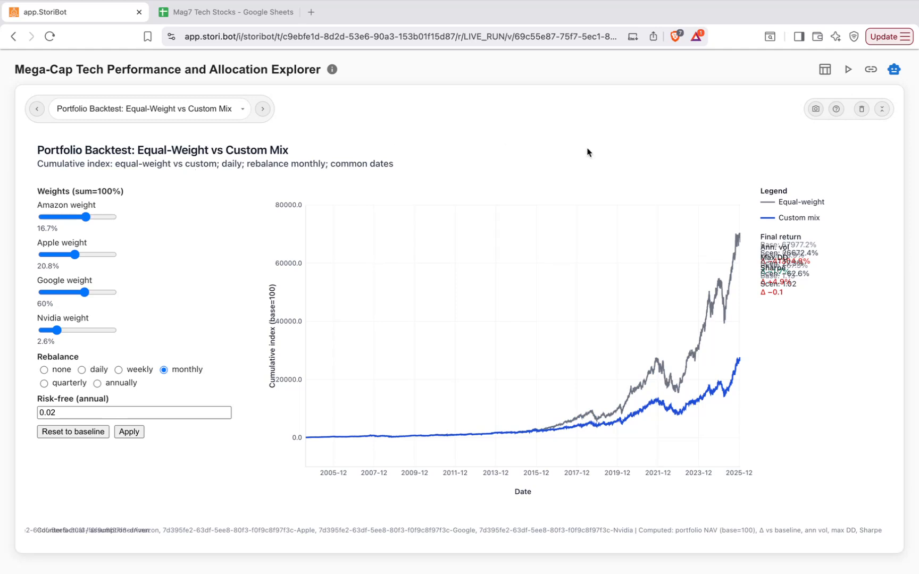
{"action": "left_click", "coordinate": [836, 109]}
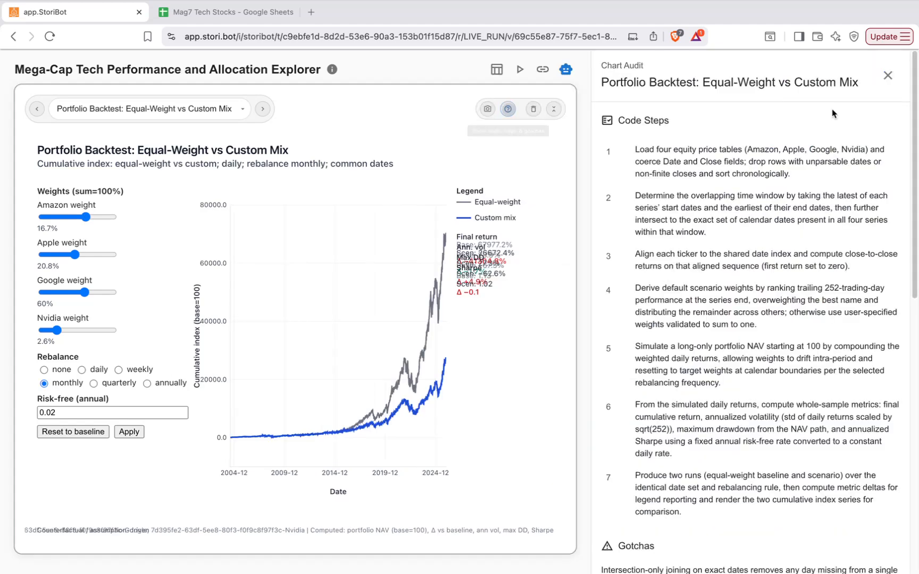
{"action": "scroll", "coordinate": [642, 295], "scroll_direction": "down", "scroll_amount": 3}
{"action": "scroll", "coordinate": [652, 223], "scroll_direction": "up", "scroll_amount": 3}
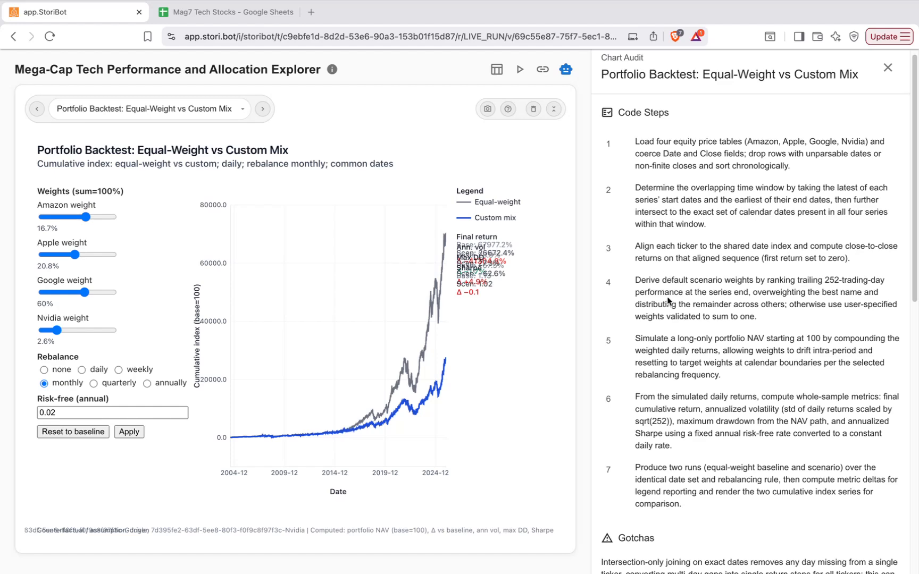
{"action": "scroll", "coordinate": [669, 300], "scroll_direction": "down", "scroll_amount": 5}
{"action": "scroll", "coordinate": [668, 298], "scroll_direction": "down", "scroll_amount": 8}
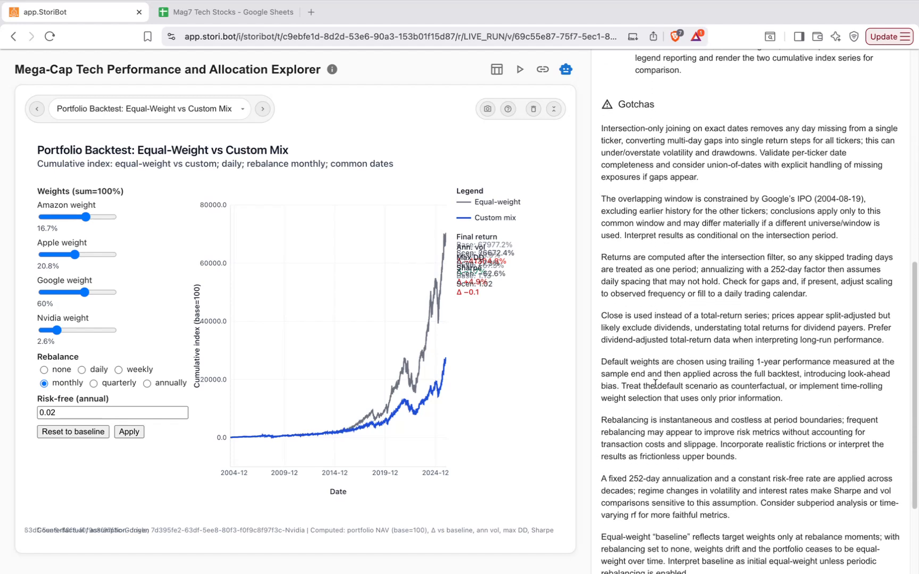
{"action": "scroll", "coordinate": [655, 383], "scroll_direction": "down", "scroll_amount": 3}
{"action": "scroll", "coordinate": [655, 384], "scroll_direction": "down", "scroll_amount": 2}
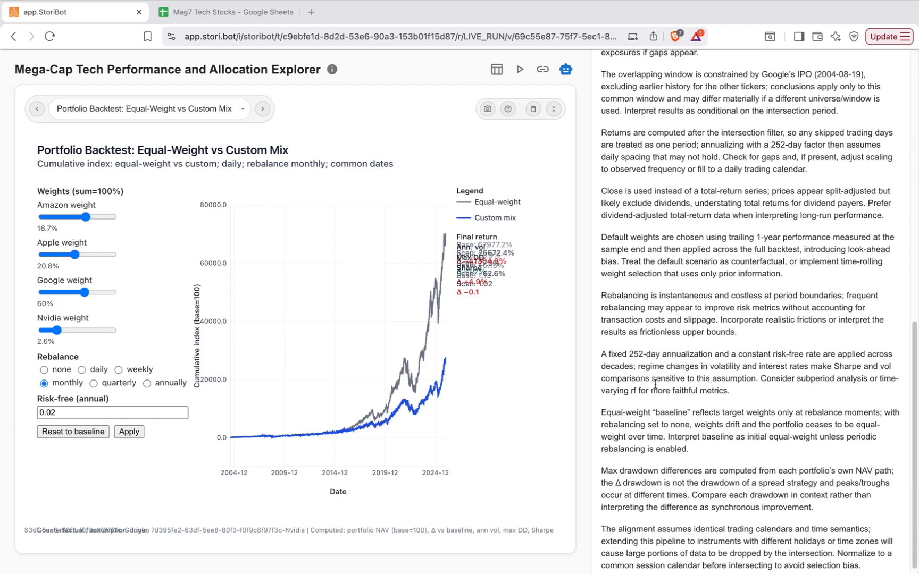
{"action": "scroll", "coordinate": [656, 384], "scroll_direction": "up", "scroll_amount": 10}
{"action": "scroll", "coordinate": [655, 383], "scroll_direction": "up", "scroll_amount": 4}
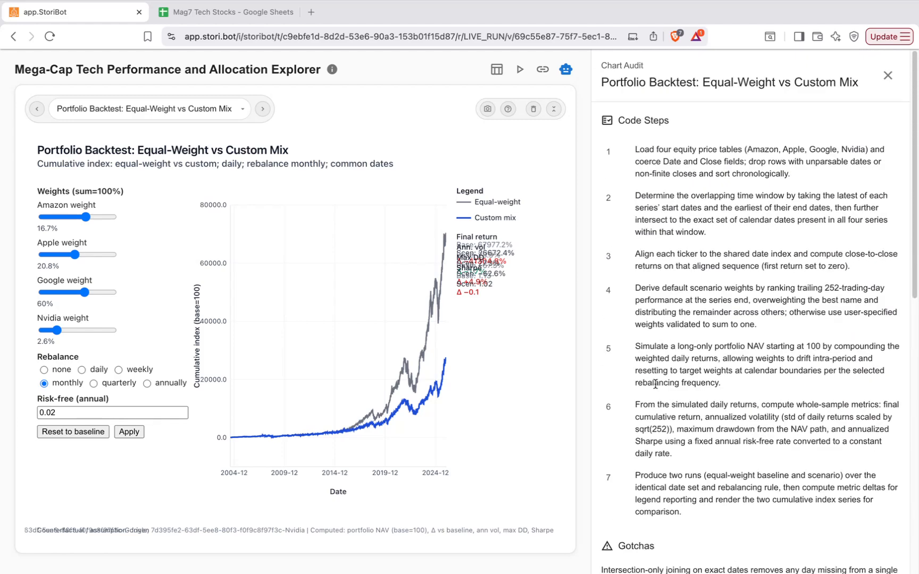
{"action": "left_click", "coordinate": [888, 75]}
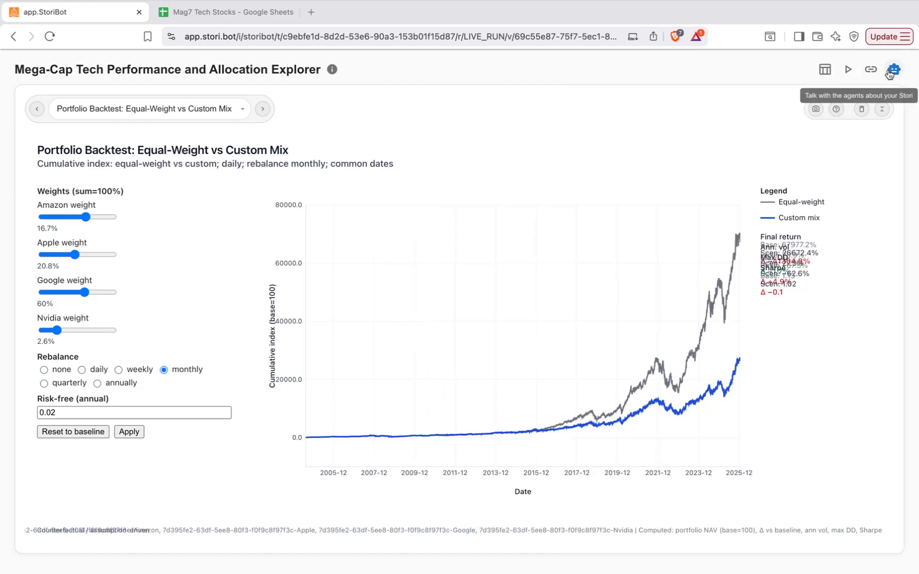
Open the Stori's share links and draft a new link with a Public audience.
{"action": "left_click", "coordinate": [848, 74]}
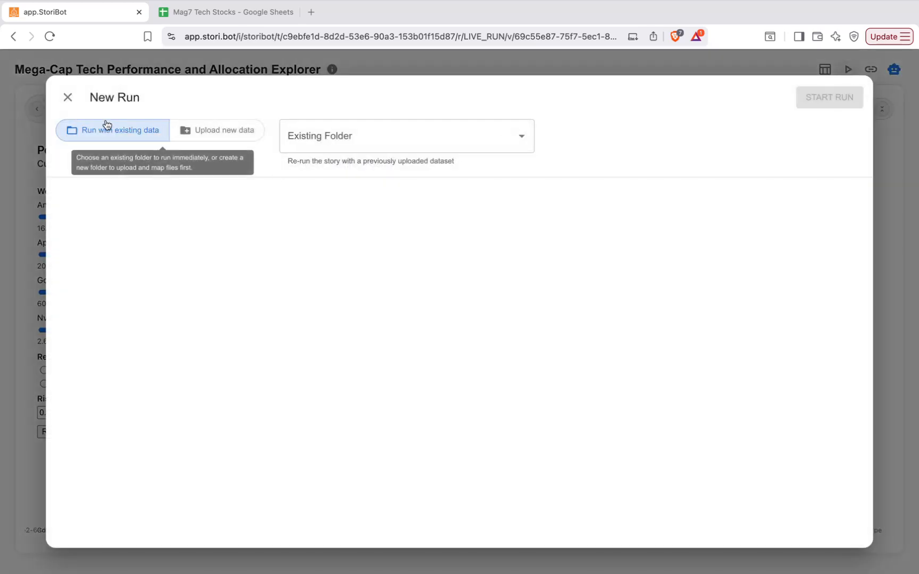
{"action": "left_click", "coordinate": [67, 97]}
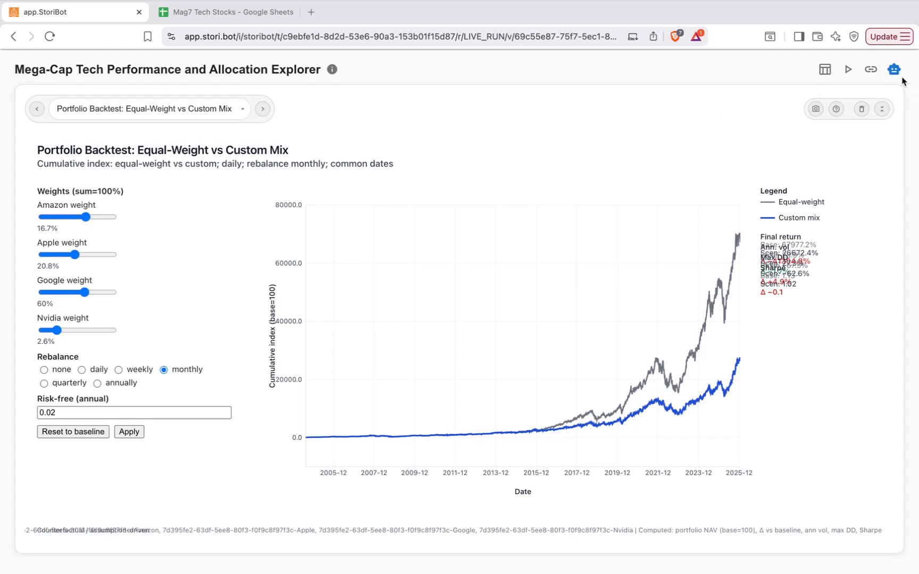
{"action": "left_click", "coordinate": [869, 69]}
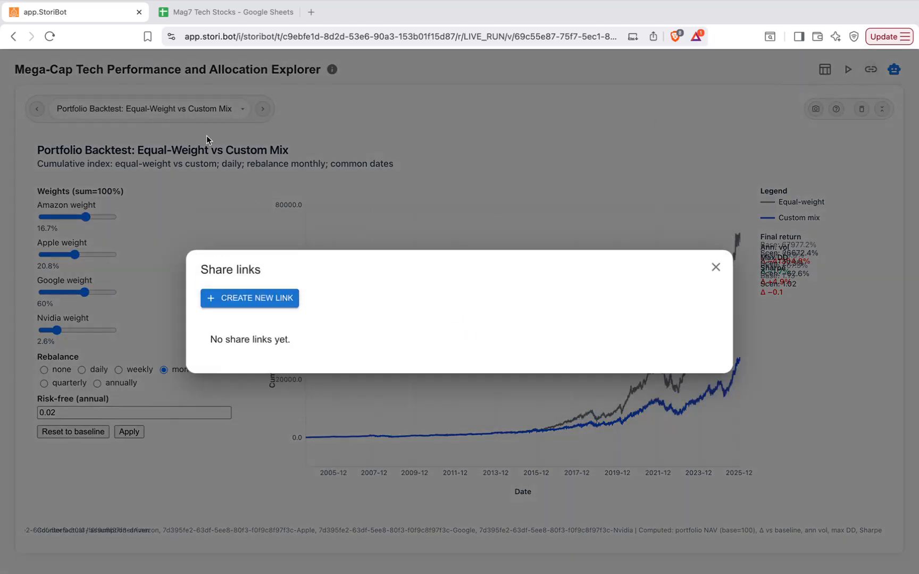
{"action": "left_click", "coordinate": [261, 301]}
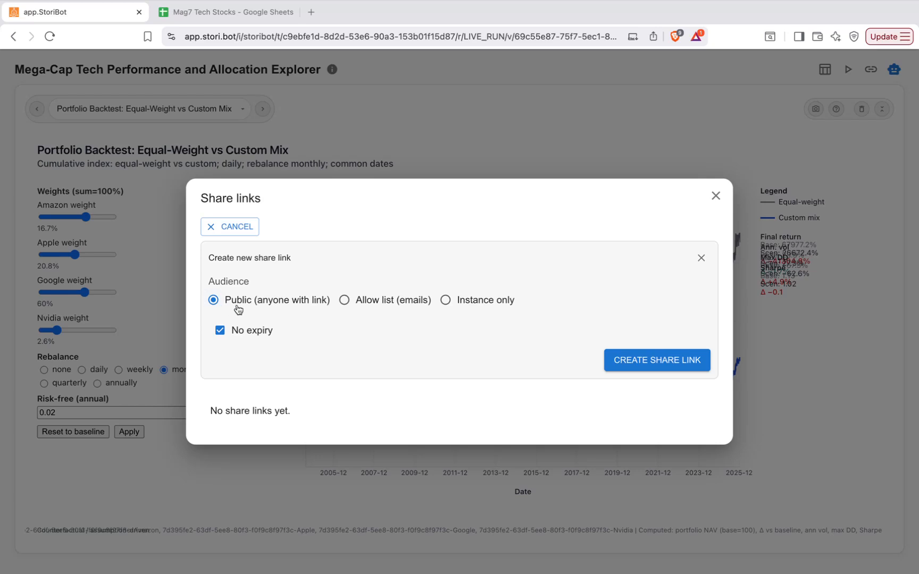
{"action": "left_click", "coordinate": [346, 301]}
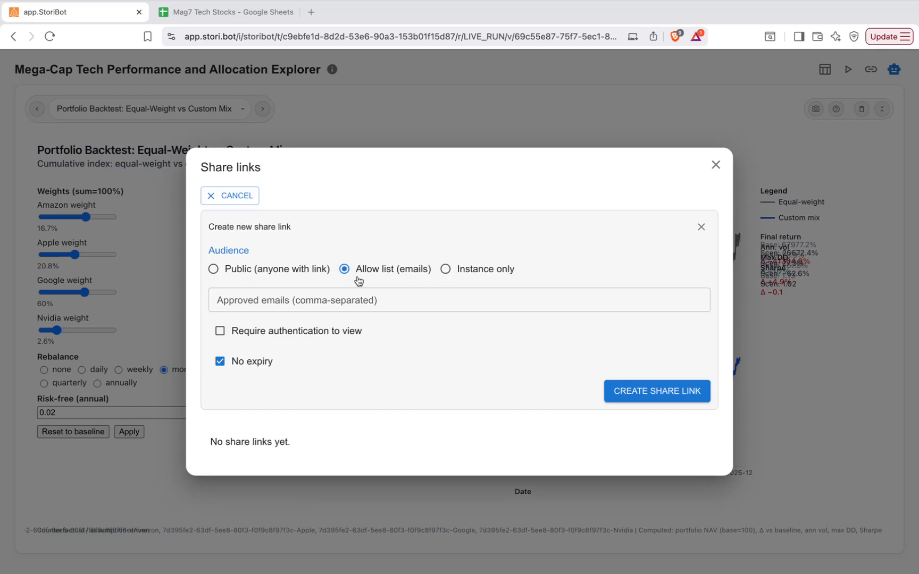
{"action": "left_click", "coordinate": [444, 269]}
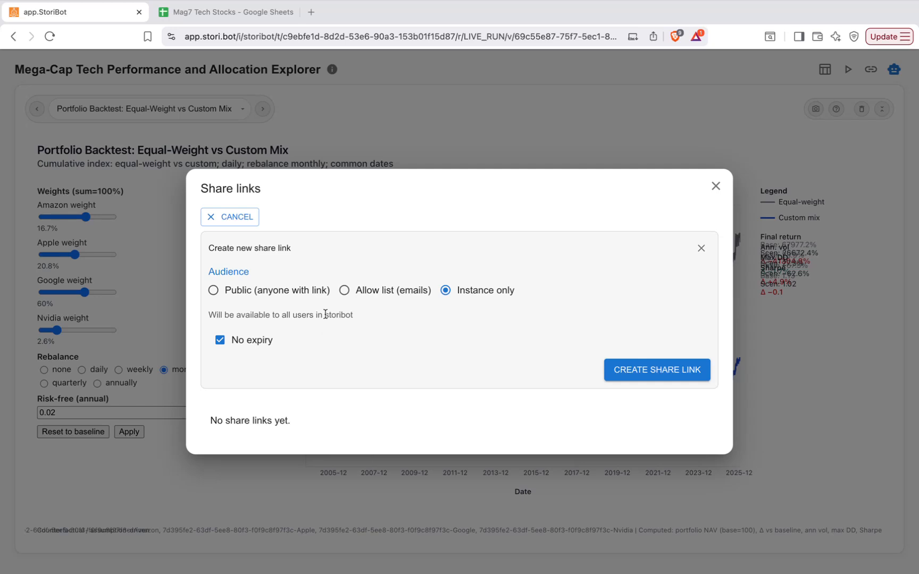
{"action": "left_click", "coordinate": [282, 291]}
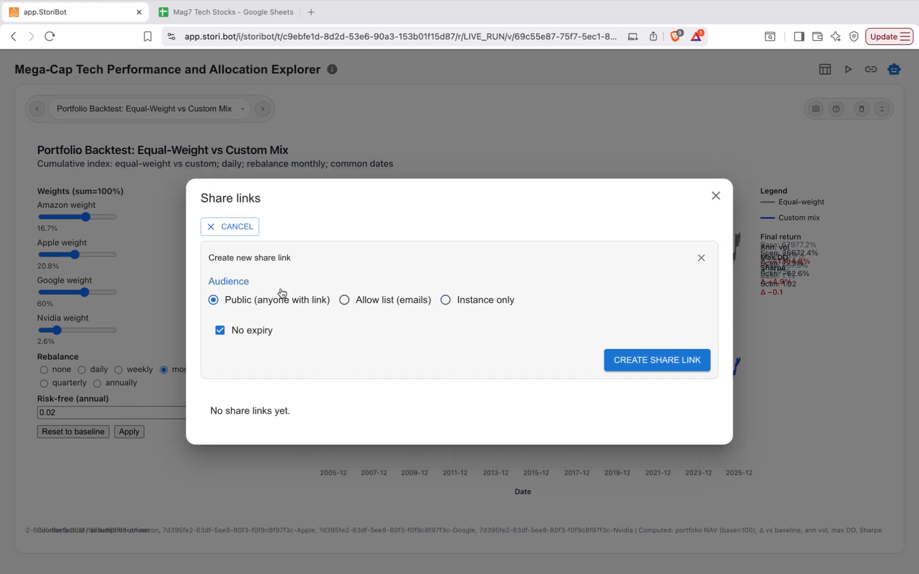
Keep No expiry, create the public share link, allow clipboard copying, and close the dialog.
{"action": "left_click", "coordinate": [243, 334]}
{"action": "left_click", "coordinate": [551, 331]}
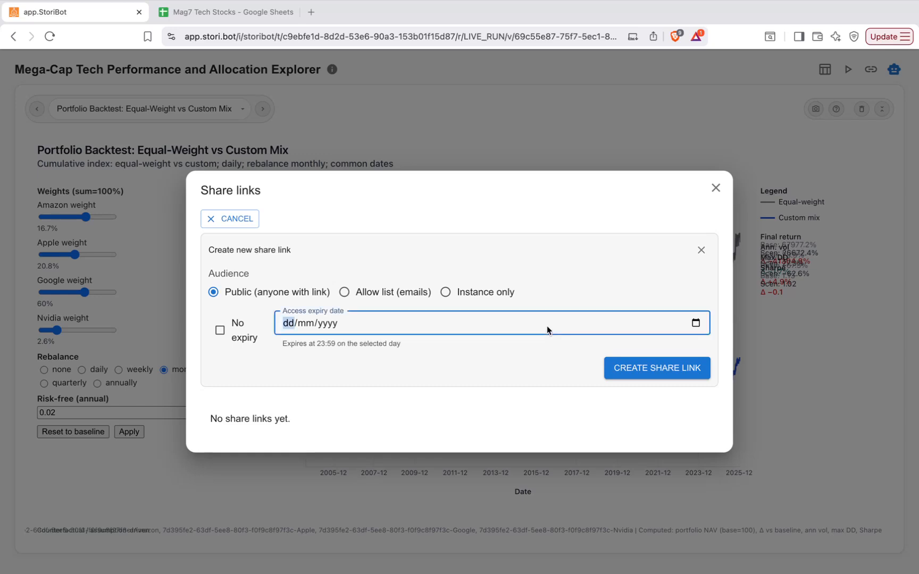
{"action": "left_click", "coordinate": [695, 323]}
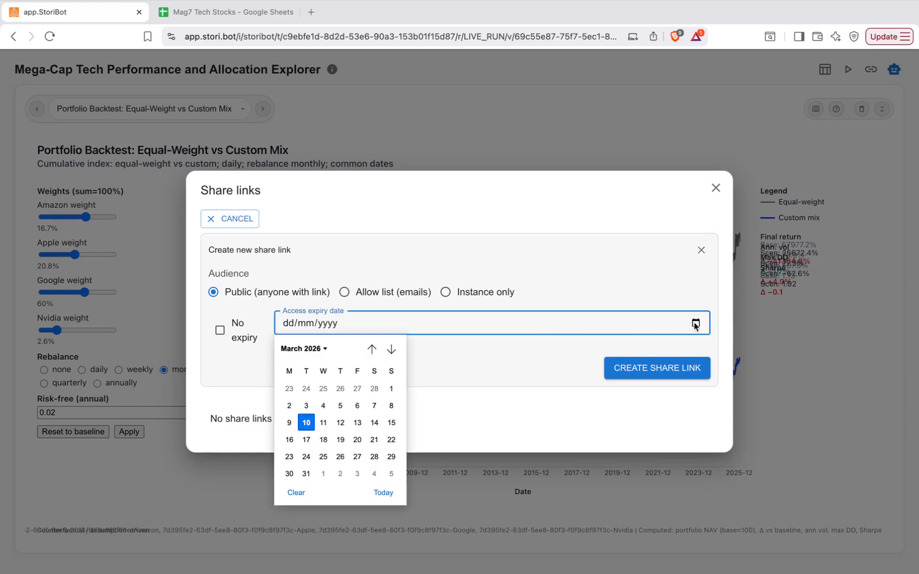
{"action": "left_click", "coordinate": [406, 268]}
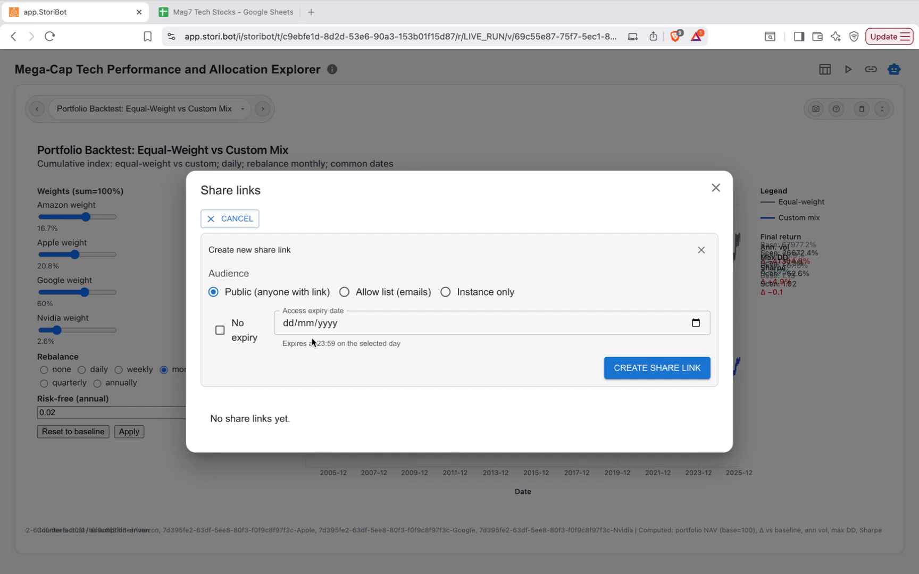
{"action": "left_click", "coordinate": [220, 331]}
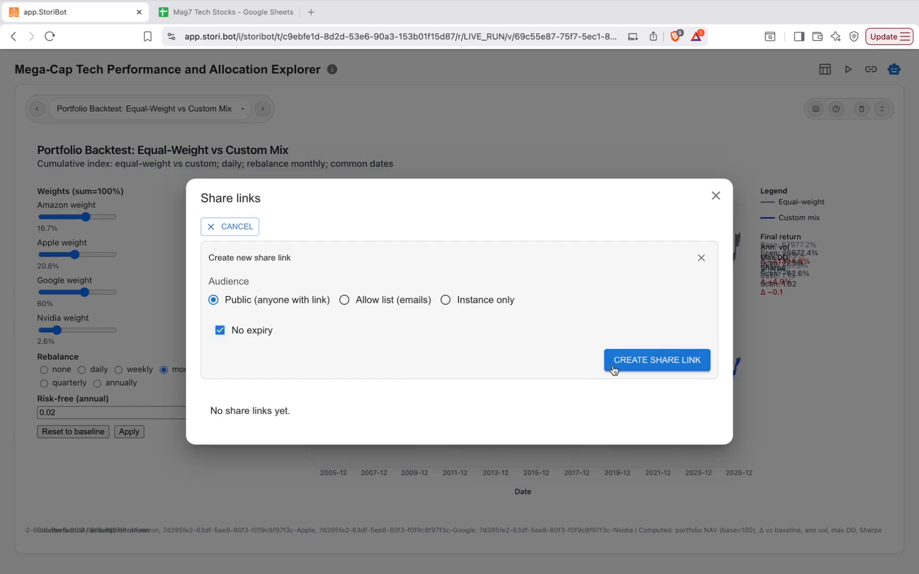
{"action": "left_click", "coordinate": [638, 360]}
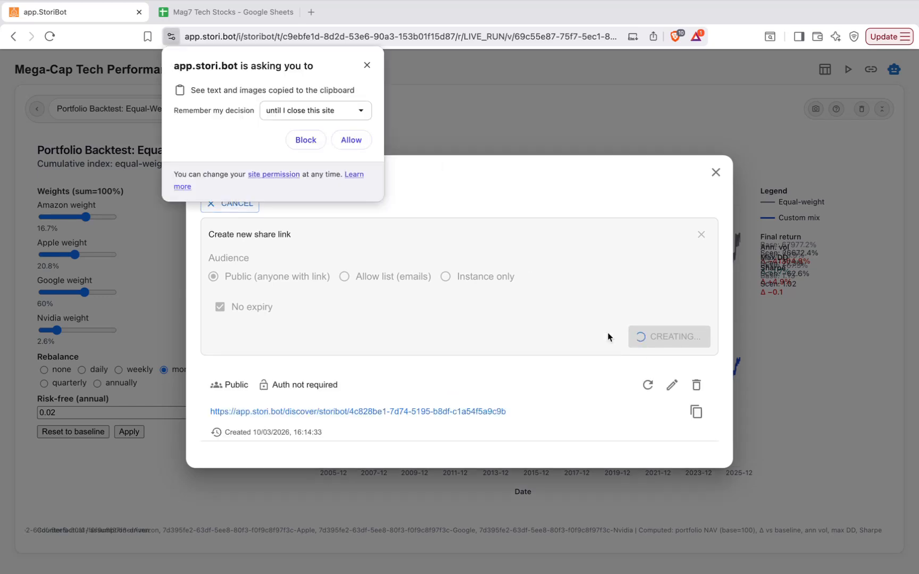
{"action": "left_click", "coordinate": [353, 138]}
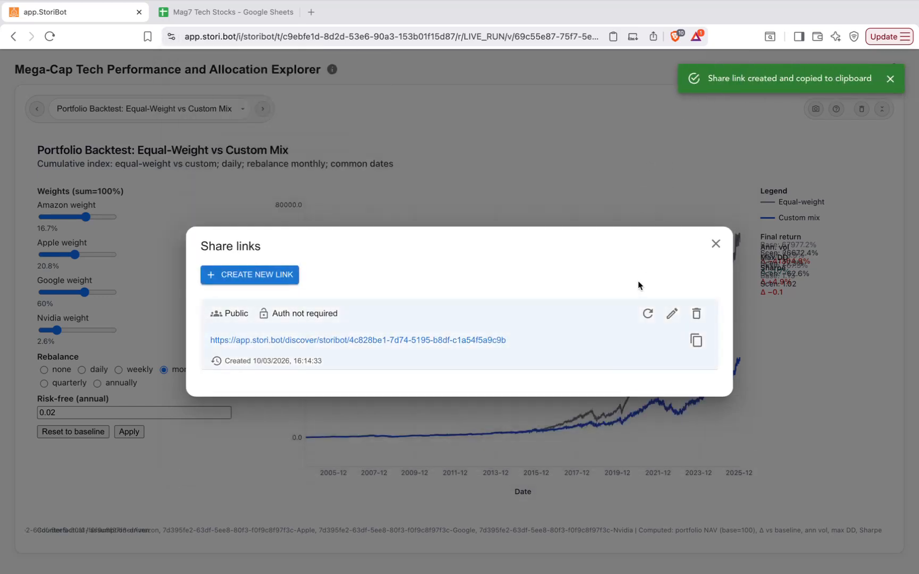
{"action": "left_click", "coordinate": [716, 244]}
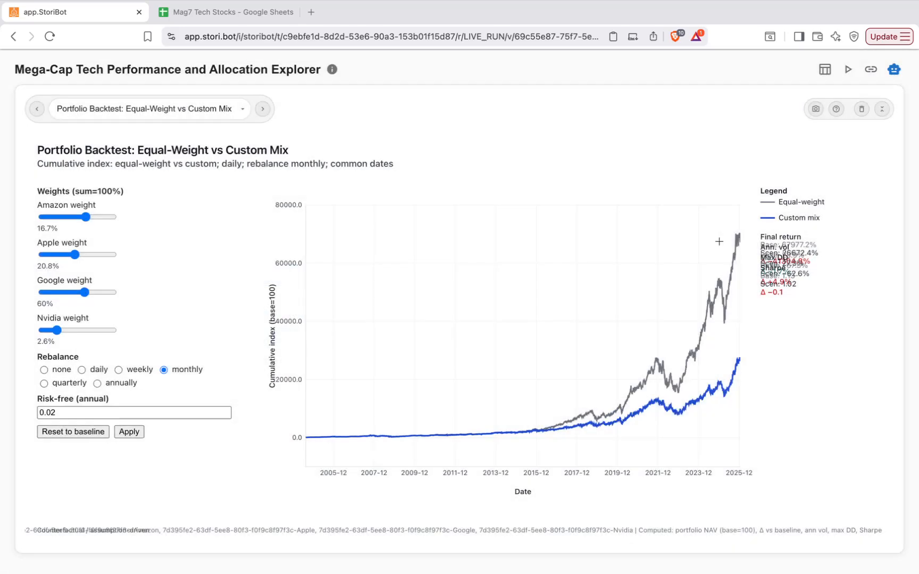
{"action": "left_click", "coordinate": [894, 70]}
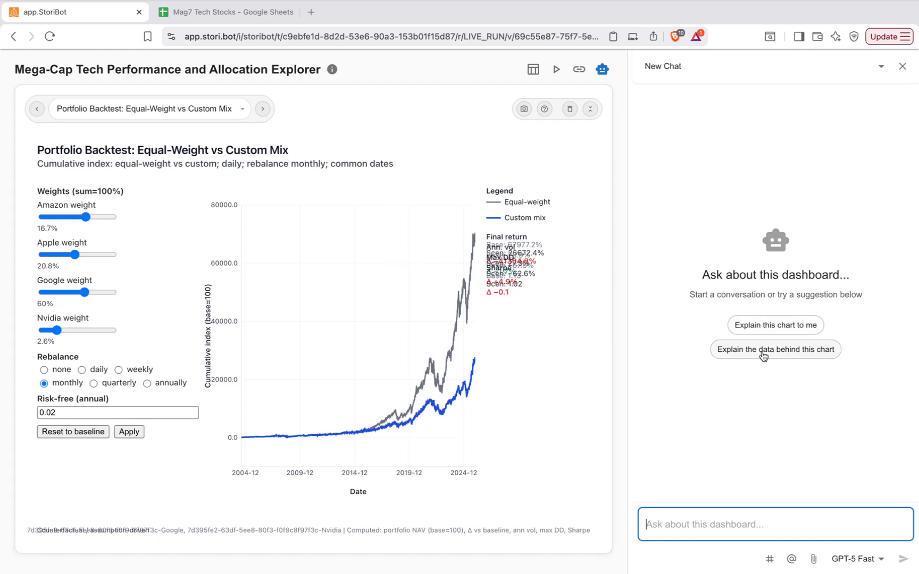
{"action": "left_click", "coordinate": [686, 532]}
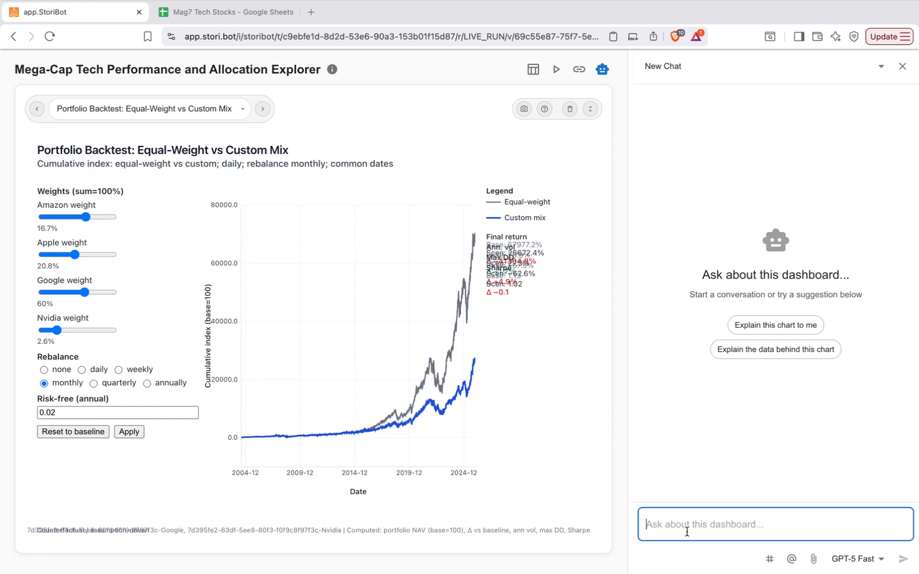
{"action": "type", "text": "@"}
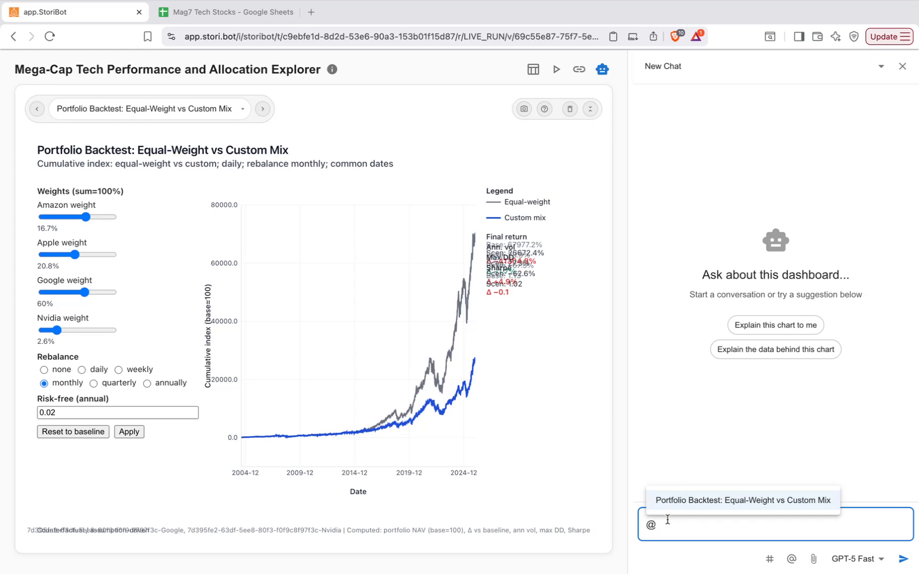
{"action": "key", "text": "BackSpace"}
Show the Cumulative Outperformance vs Peer Average chart and @-mention it in the chat message.
{"action": "left_click", "coordinate": [203, 111]}
{"action": "left_click", "coordinate": [127, 366]}
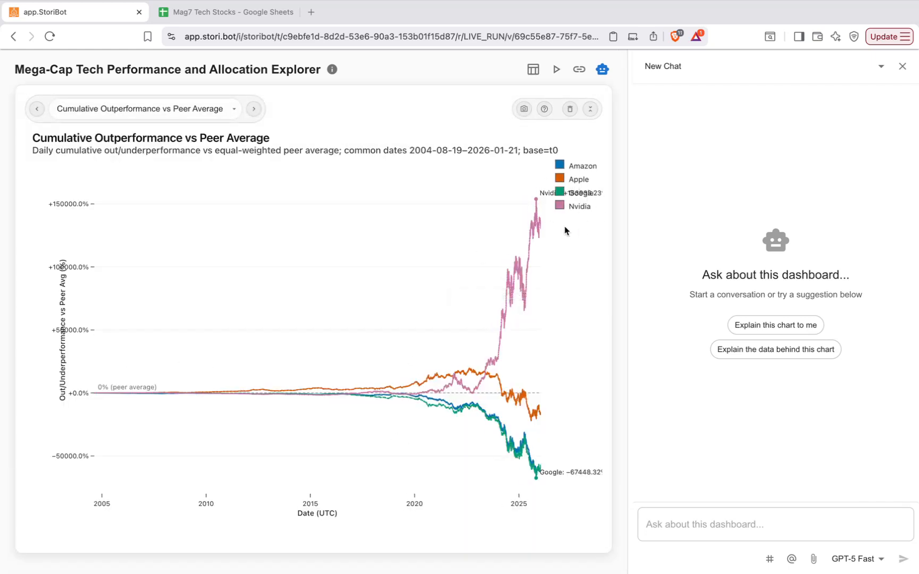
{"action": "left_click", "coordinate": [684, 523]}
{"action": "type", "text": "@"}
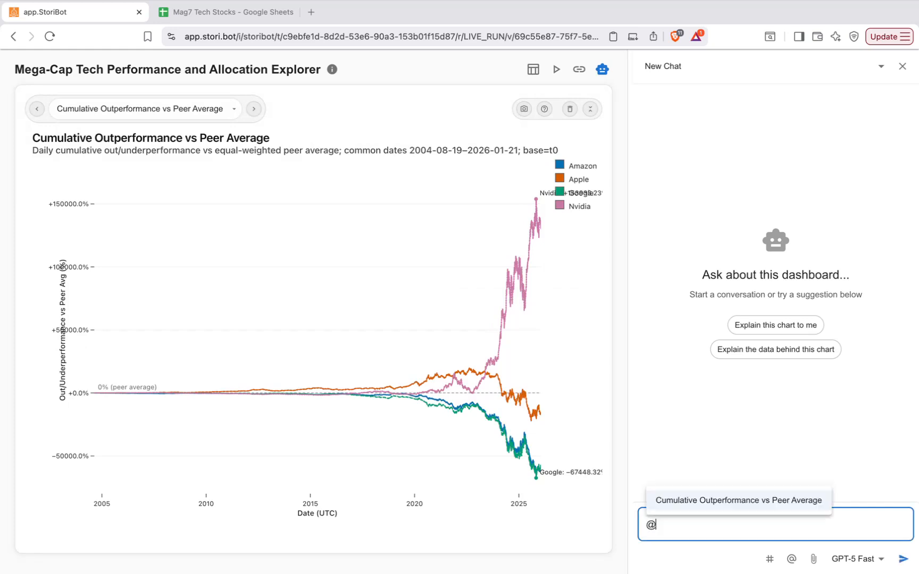
{"action": "key", "text": "Return"}
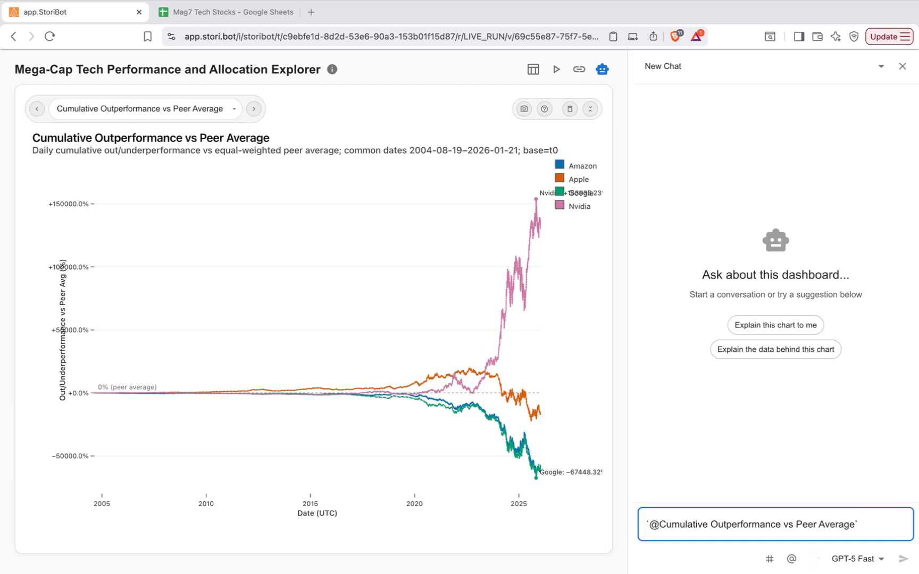
Ask the agent to fix top-right elements where chart labels overlap the legend.
{"action": "type", "text": "can you fix the over"}
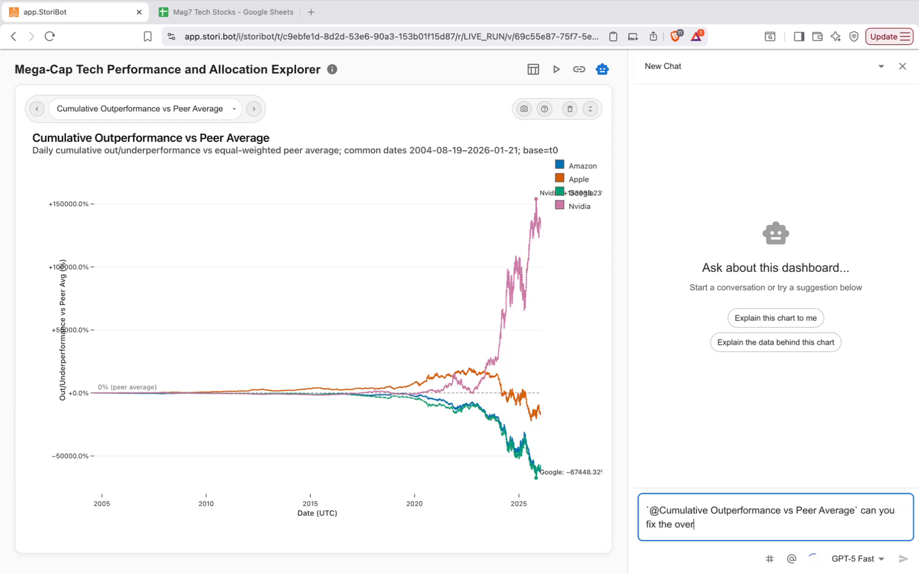
{"action": "type", "text": "laping"}
{"action": "key", "text": "BackSpace"}
{"action": "key", "text": "BackSpace"}
{"action": "key", "text": "BackSpace"}
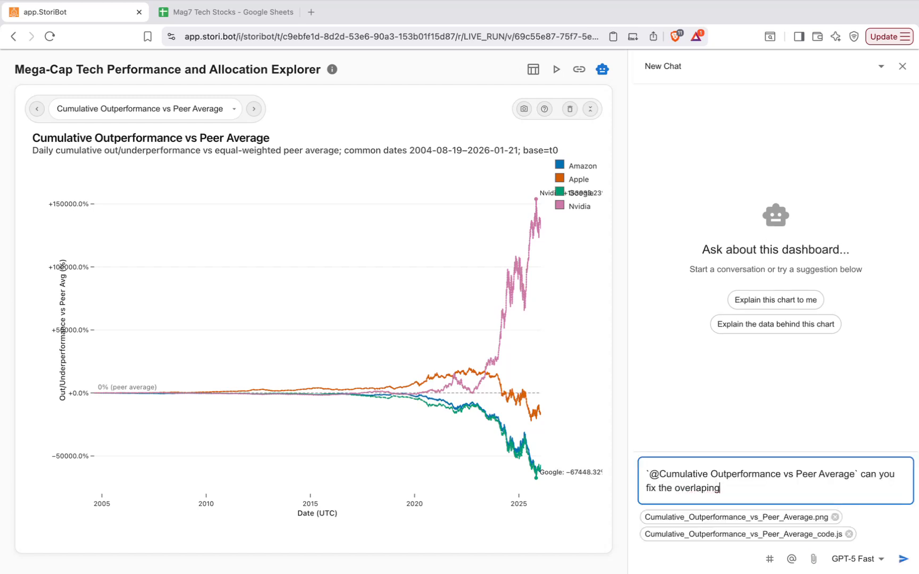
{"action": "type", "text": "ping elemetns"}
{"action": "key", "text": "BackSpace"}
{"action": "key", "text": "BackSpace"}
{"action": "key", "text": "BackSpace"}
{"action": "type", "text": "nts in the "}
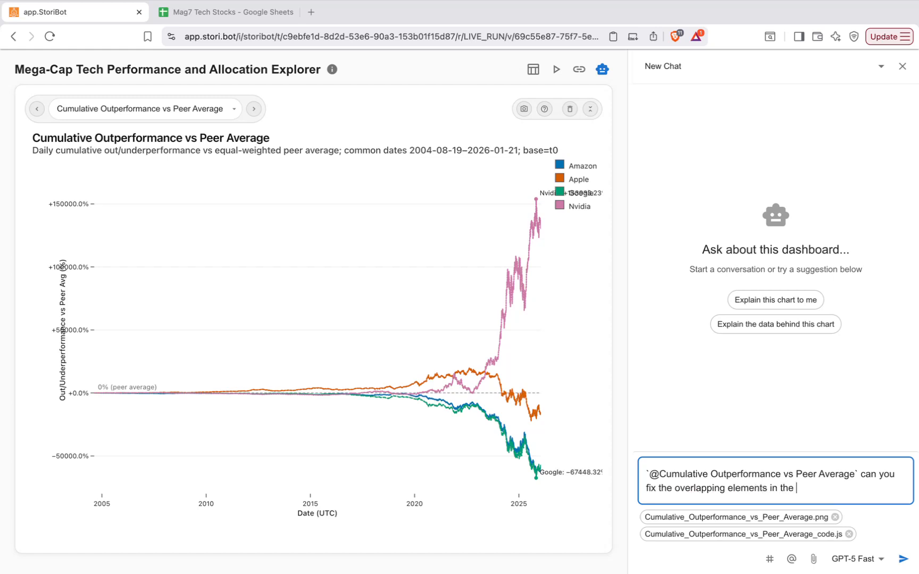
{"action": "type", "text": "top right the labels on the char"}
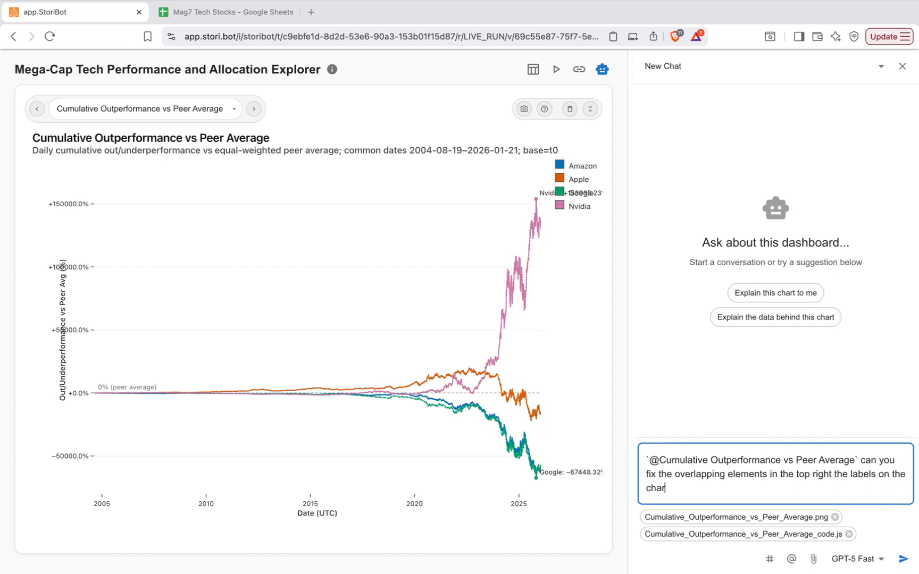
{"action": "type", "text": "t overlap with the legend."}
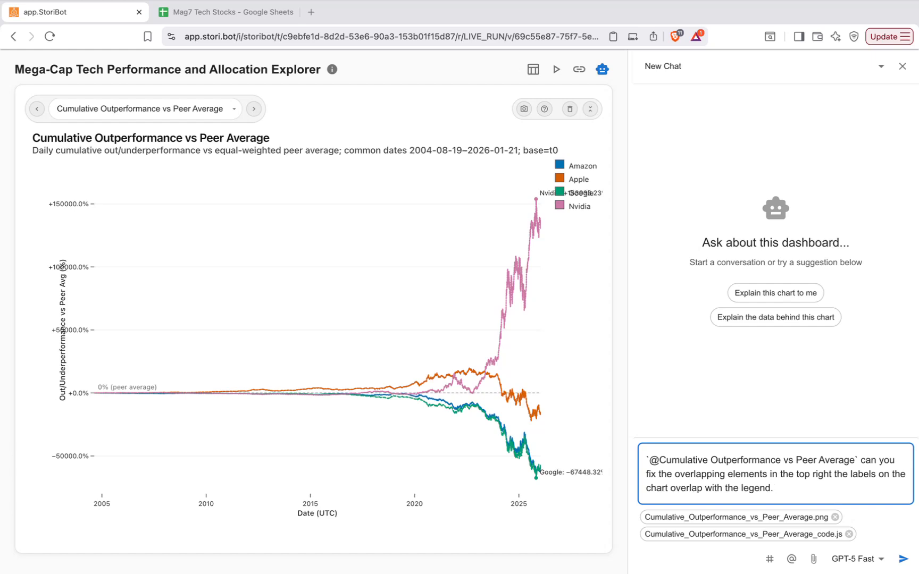
{"action": "key", "text": "Return"}
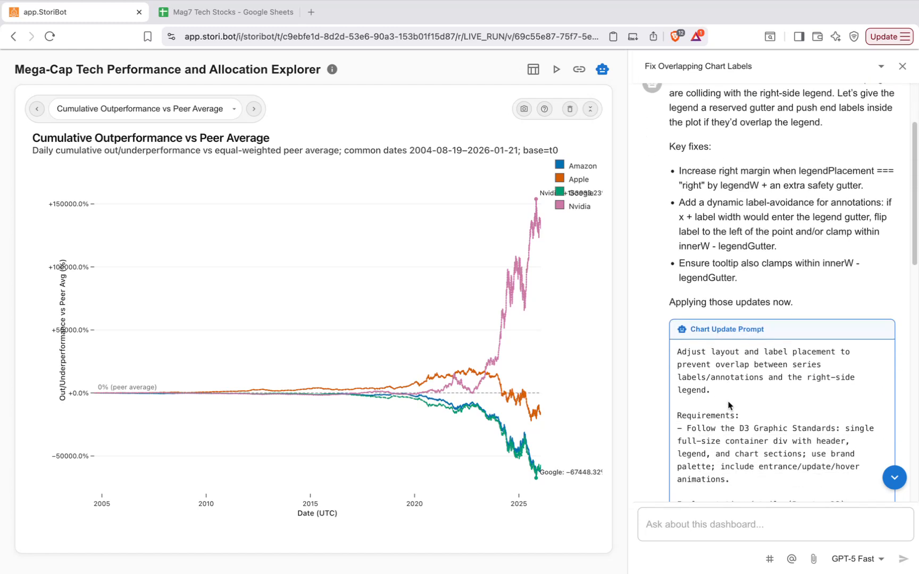
Scroll through the agent's reply down to its Chart Update Prompt and Update Chart button.
{"action": "scroll", "coordinate": [728, 405], "scroll_direction": "up", "scroll_amount": 3}
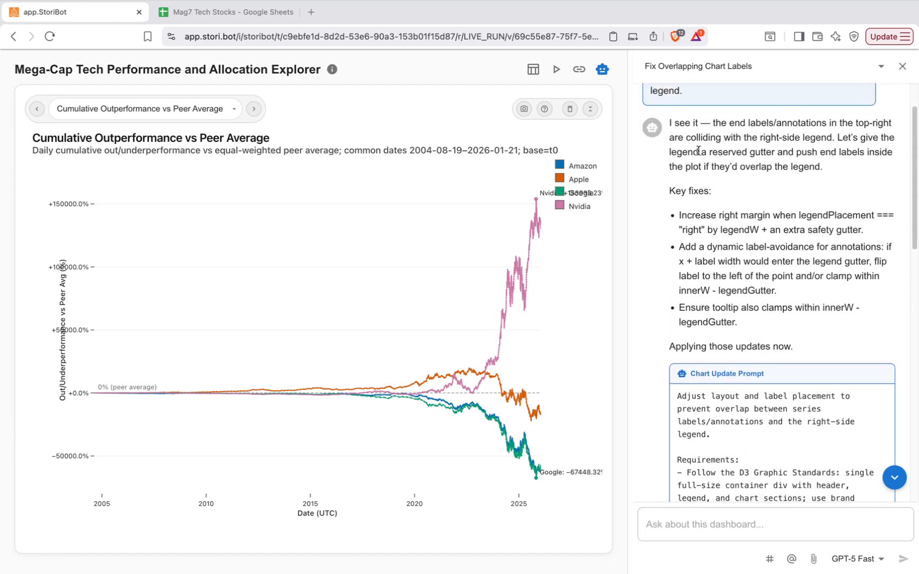
{"action": "scroll", "coordinate": [723, 305], "scroll_direction": "down", "scroll_amount": 2}
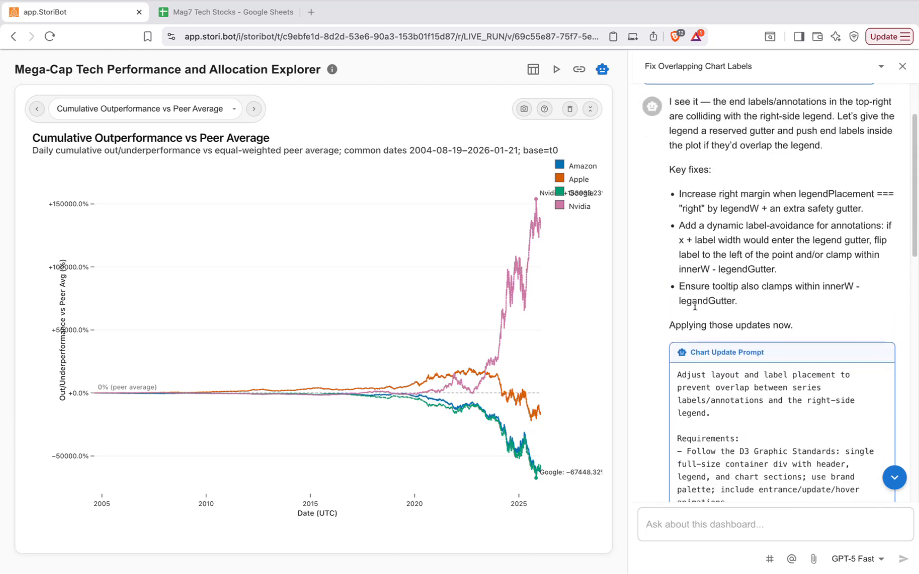
{"action": "scroll", "coordinate": [694, 306], "scroll_direction": "down", "scroll_amount": 5}
{"action": "scroll", "coordinate": [726, 410], "scroll_direction": "down", "scroll_amount": 8}
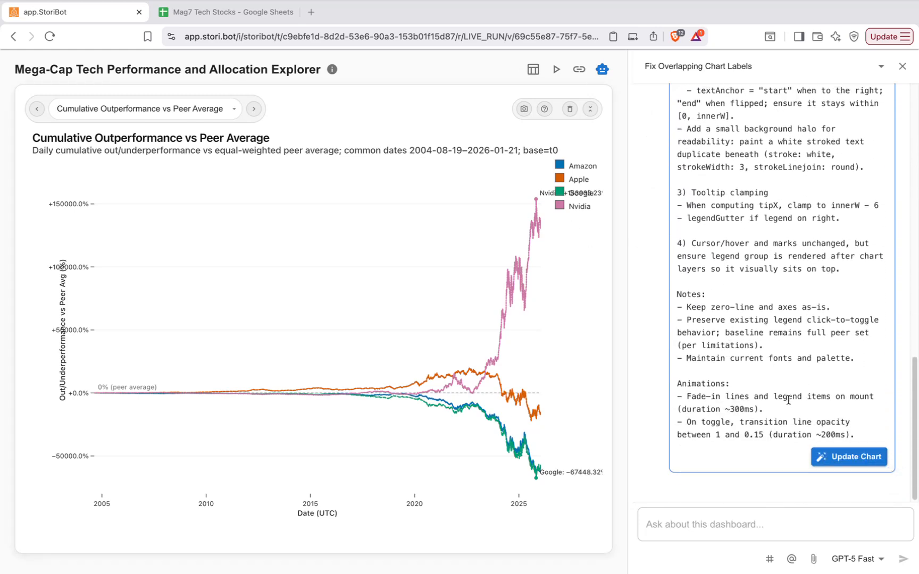
Apply the agent's chart update, then attach the Amazon dataset to a new chat message.
{"action": "left_click", "coordinate": [843, 459]}
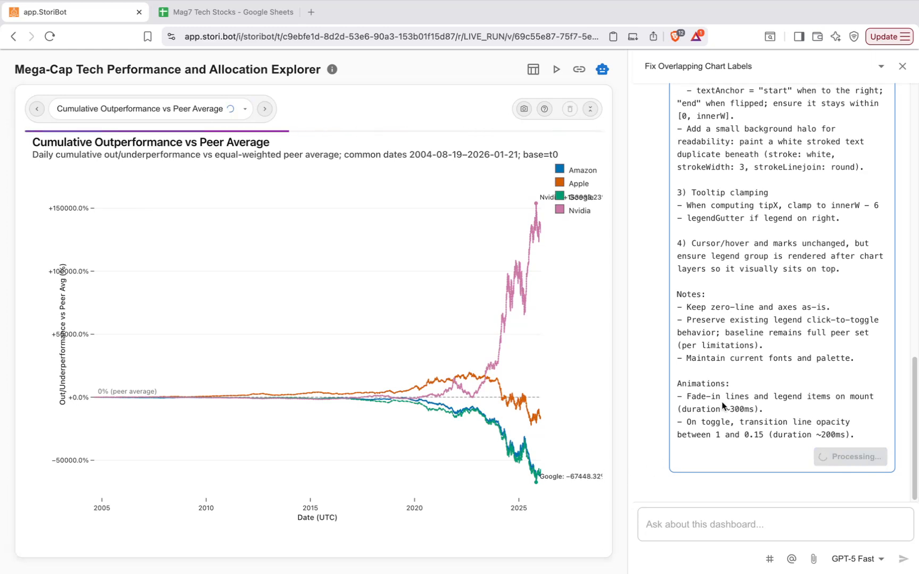
{"action": "left_click", "coordinate": [703, 522]}
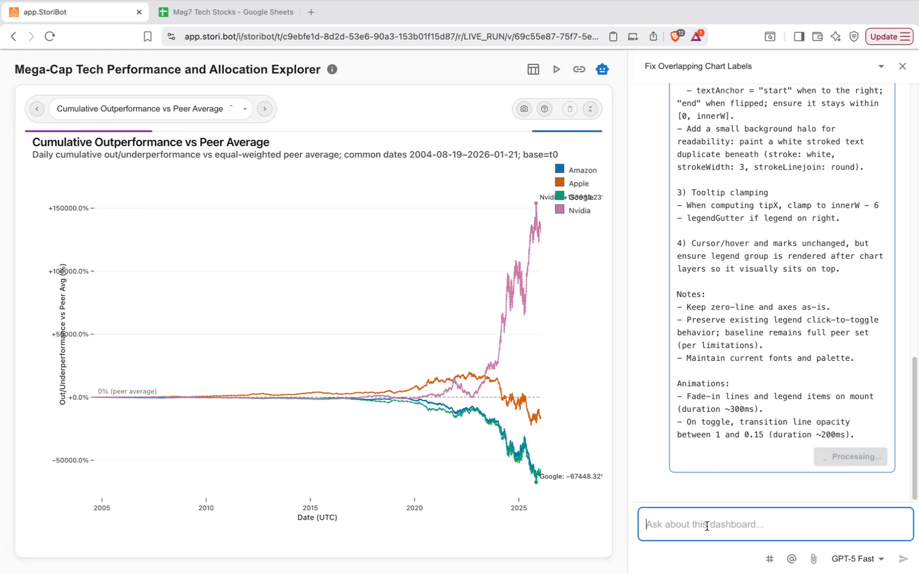
{"action": "type", "text": "#"}
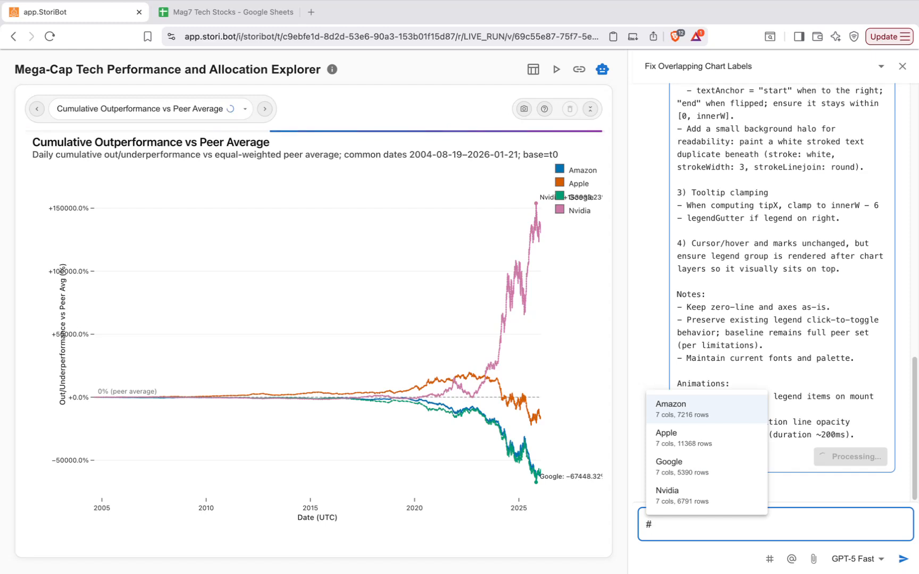
{"action": "key", "text": "Down"}
{"action": "key", "text": "Down"}
{"action": "key", "text": "Down"}
{"action": "key", "text": "Up"}
{"action": "key", "text": "Up"}
{"action": "key", "text": "Up"}
{"action": "key", "text": "Down"}
{"action": "key", "text": "Down"}
{"action": "key", "text": "Up"}
{"action": "key", "text": "Up"}
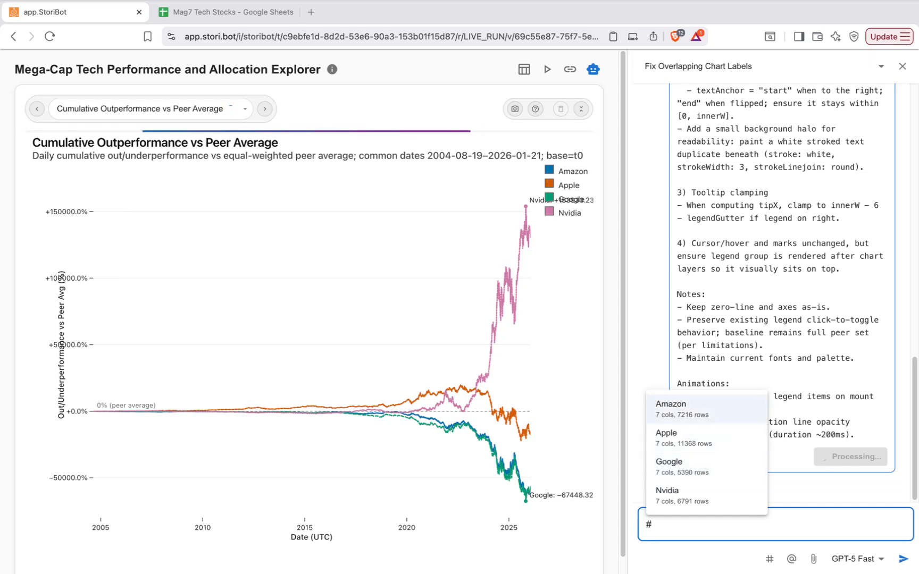
{"action": "key", "text": "Return"}
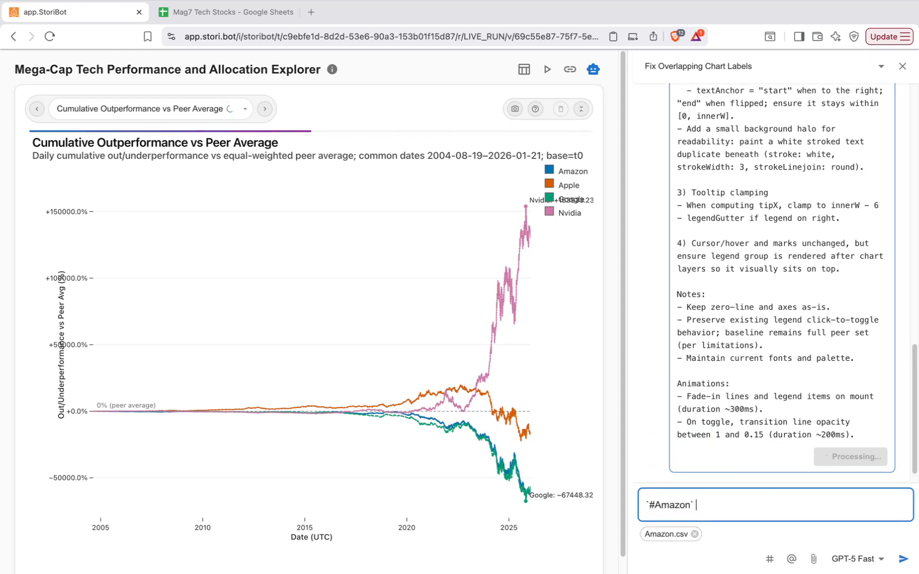
{"action": "key", "text": "BackSpace"}
{"action": "key", "text": "BackSpace"}
{"action": "key", "text": "BackSpace"}
{"action": "key", "text": "BackSpace"}
{"action": "key", "text": "BackSpace"}
{"action": "key", "text": "BackSpace"}
{"action": "key", "text": "BackSpace"}
{"action": "key", "text": "BackSpace"}
{"action": "key", "text": "BackSpace"}
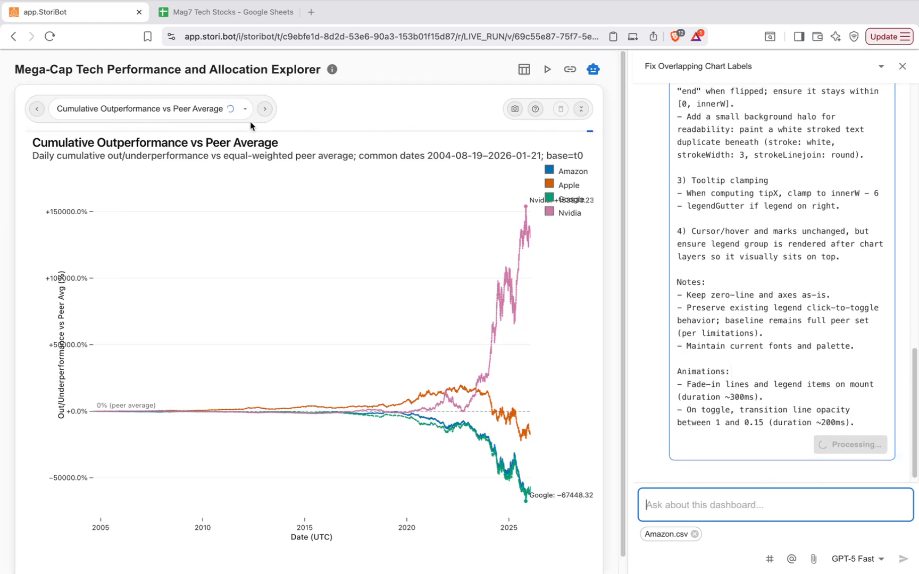
Step through the following charts and browse the chart list without switching.
{"action": "left_click", "coordinate": [264, 108]}
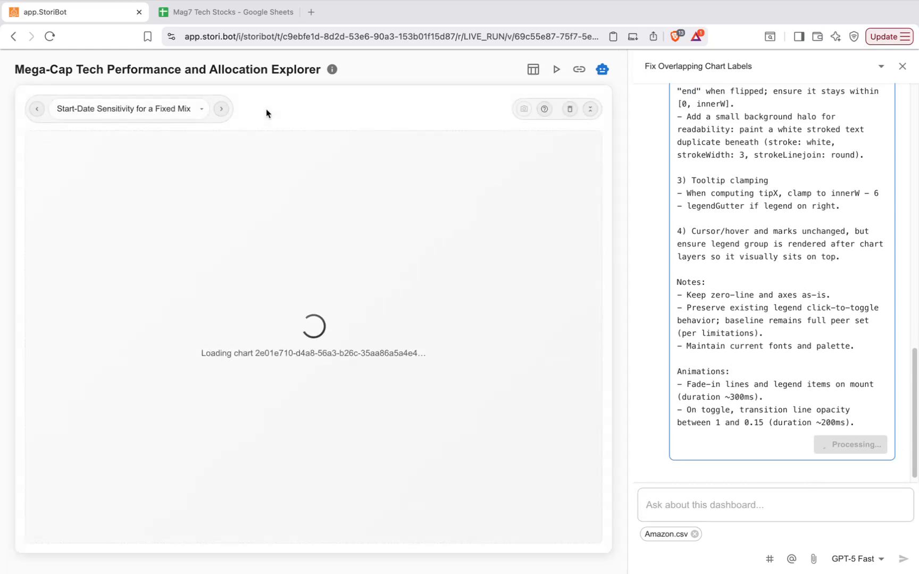
{"action": "left_click", "coordinate": [221, 112]}
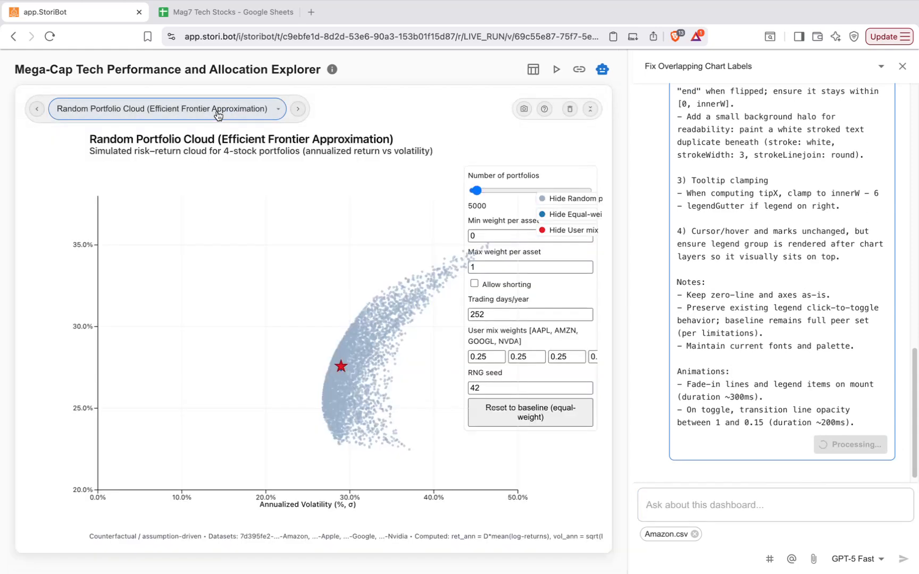
{"action": "left_click", "coordinate": [218, 111]}
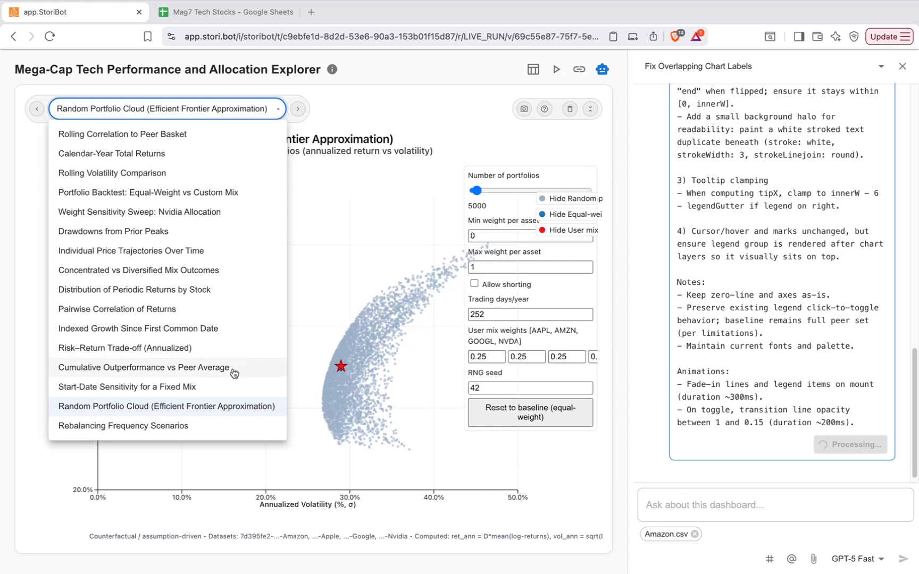
{"action": "left_click", "coordinate": [365, 109]}
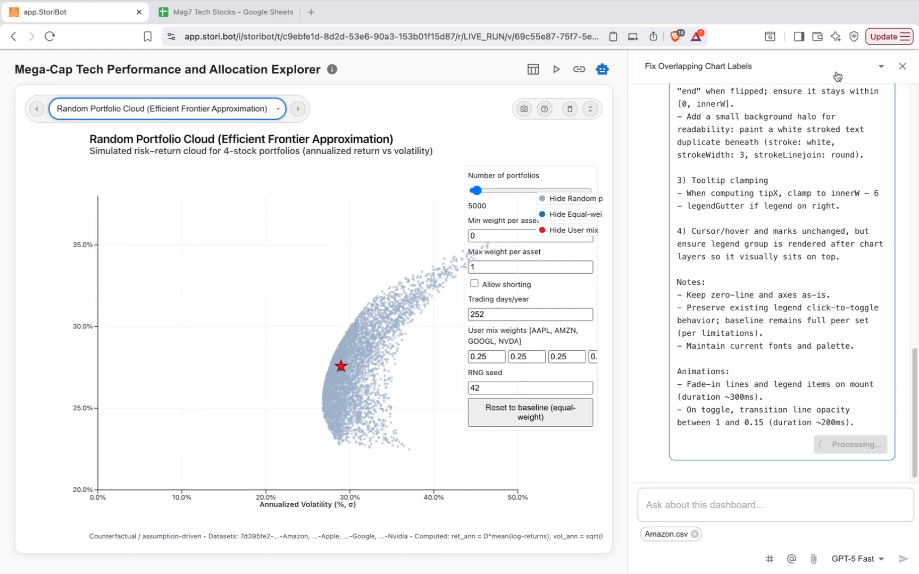
Close the chat panel and show the Rolling Correlation to Peer Basket chart.
{"action": "left_click", "coordinate": [903, 67]}
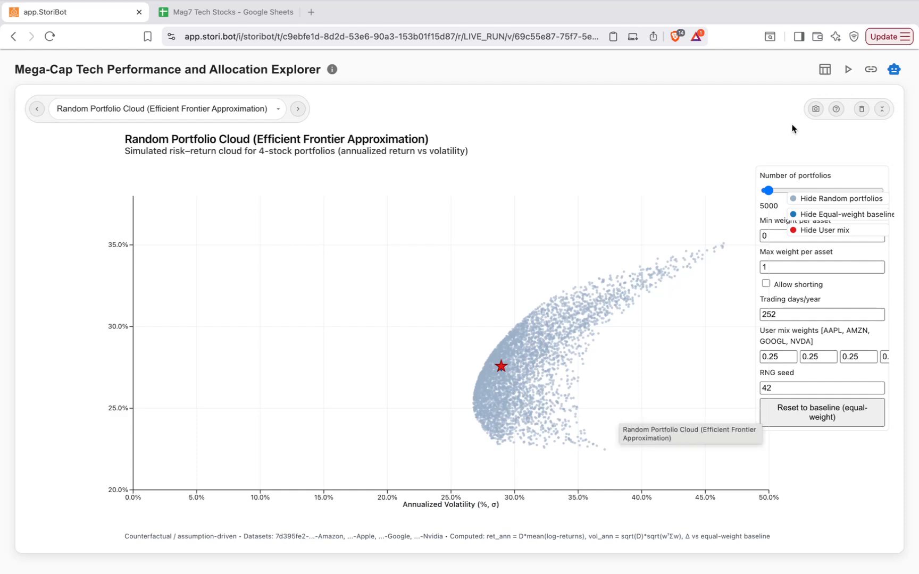
{"action": "left_click", "coordinate": [222, 109]}
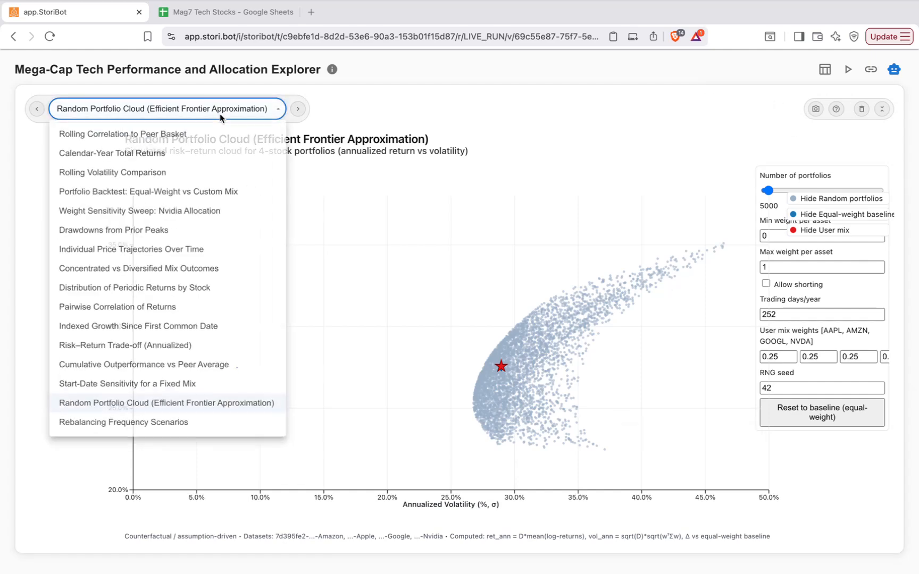
{"action": "left_click", "coordinate": [193, 140]}
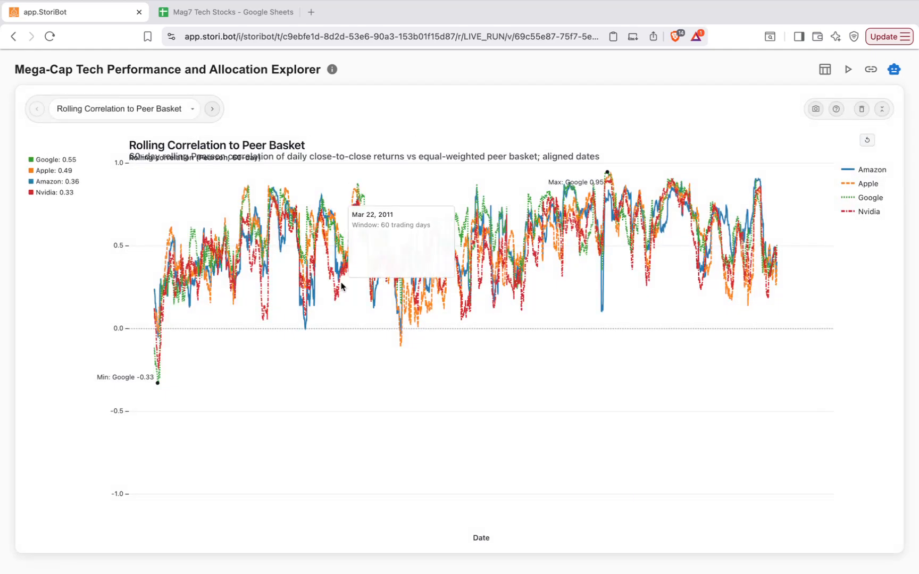